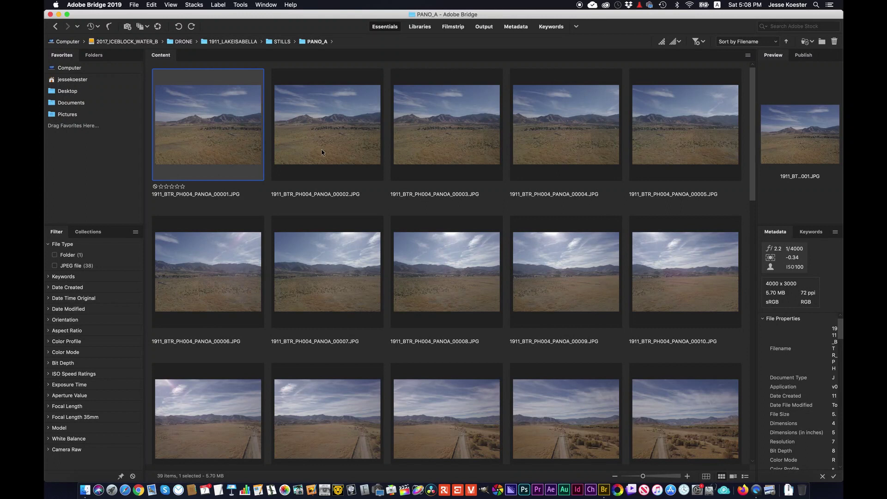
- Select all 38 drone stills in the folder and open them together in Camera Raw
{"action": "scroll", "coordinate": [316, 189], "scroll_direction": "down", "scroll_amount": 15}
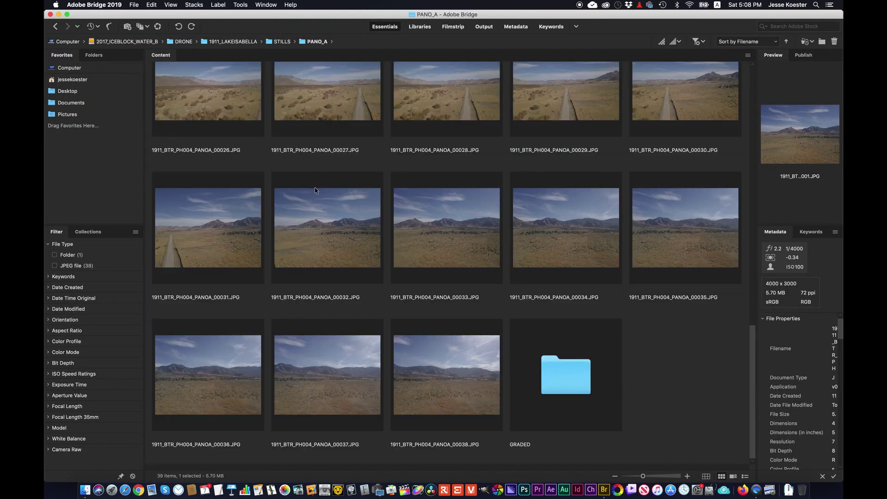
{"action": "scroll", "coordinate": [316, 190], "scroll_direction": "up", "scroll_amount": 15}
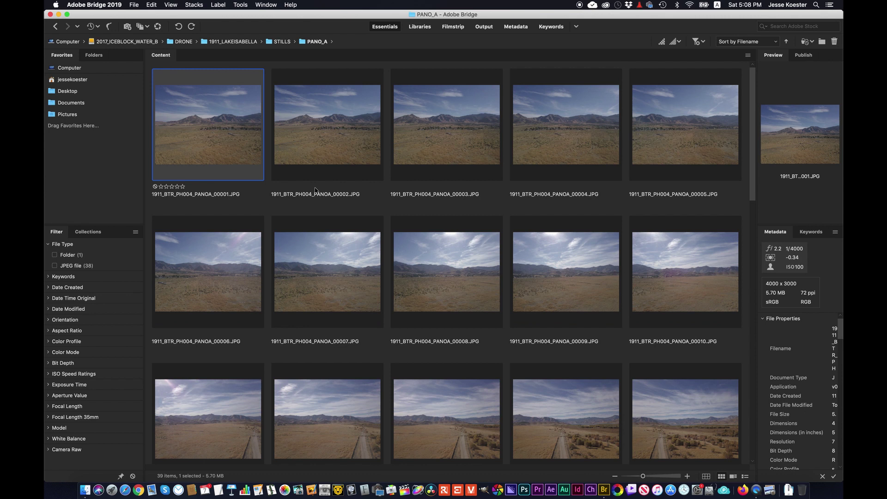
{"action": "scroll", "coordinate": [316, 190], "scroll_direction": "down", "scroll_amount": 3}
{"action": "scroll", "coordinate": [316, 190], "scroll_direction": "down", "scroll_amount": 10}
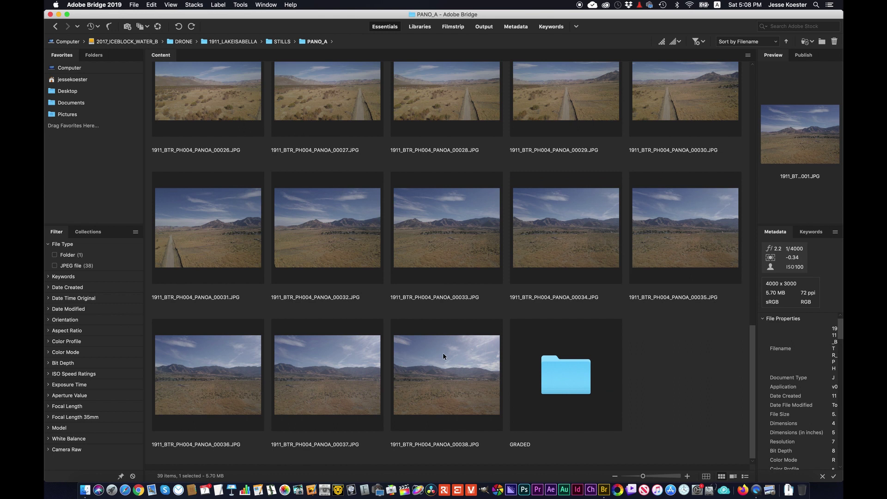
{"action": "left_click", "coordinate": [443, 353]}
{"action": "scroll", "coordinate": [287, 199], "scroll_direction": "up", "scroll_amount": 15}
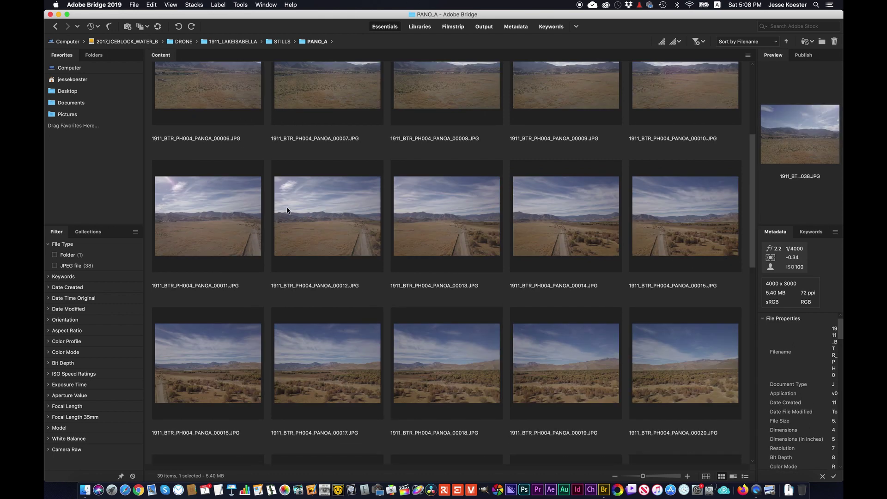
{"action": "key", "text": "super+a"}
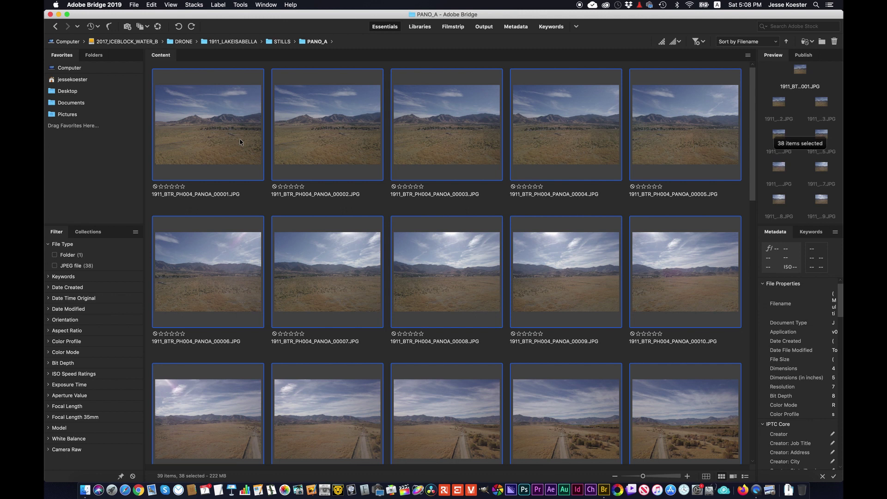
{"action": "right_click", "coordinate": [240, 138]}
{"action": "left_click", "coordinate": [269, 160]}
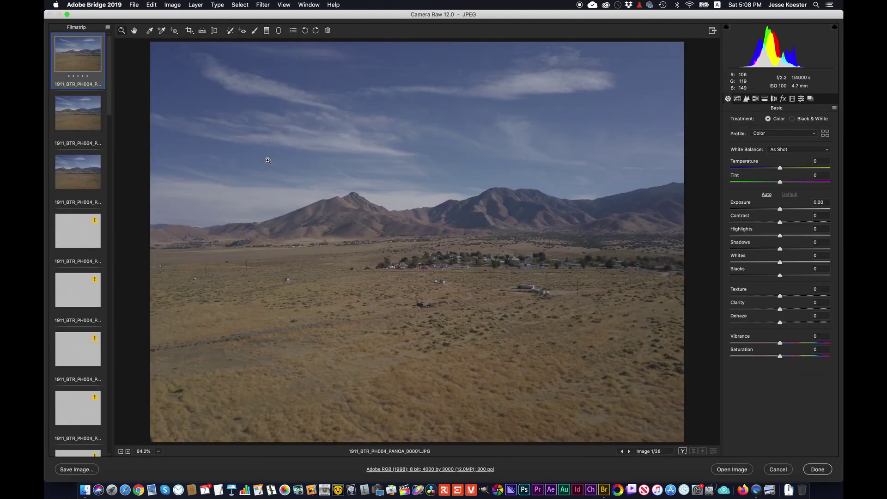
- Enable the DJI Mavic Pro FC220 lens profile correction on all stills, toggling it to compare
{"action": "key", "text": "super+a"}
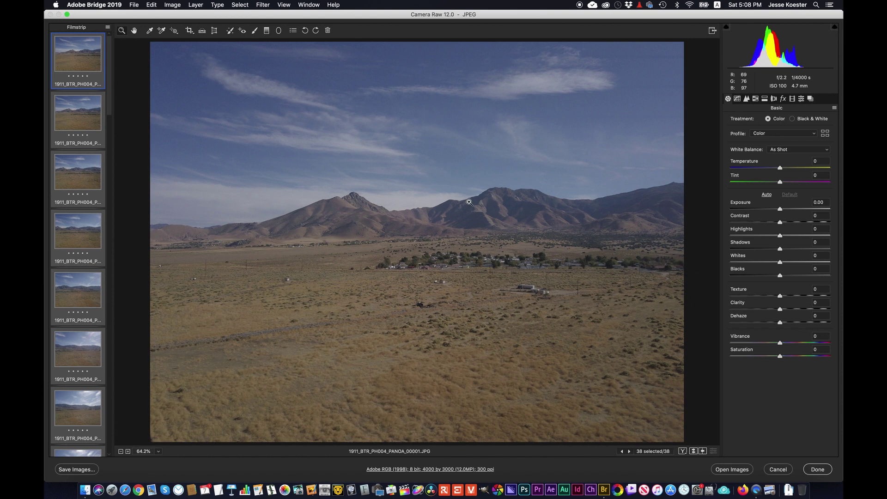
{"action": "left_click", "coordinate": [773, 99]}
{"action": "left_click", "coordinate": [746, 141]}
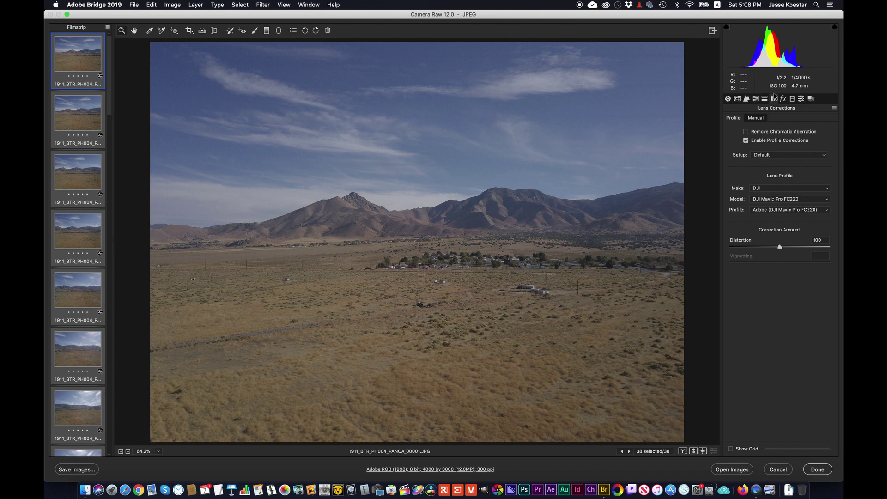
{"action": "left_click", "coordinate": [746, 141]}
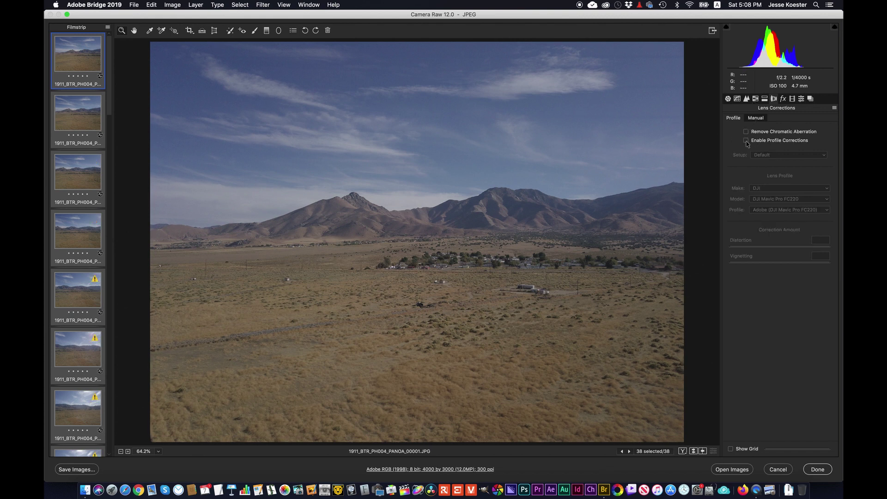
{"action": "left_click", "coordinate": [746, 141]}
{"action": "left_click", "coordinate": [747, 141]}
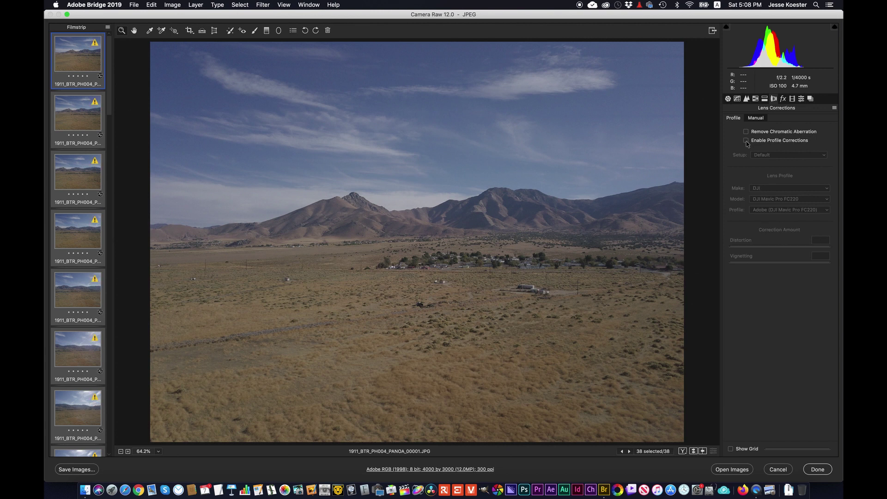
{"action": "left_click", "coordinate": [746, 141]}
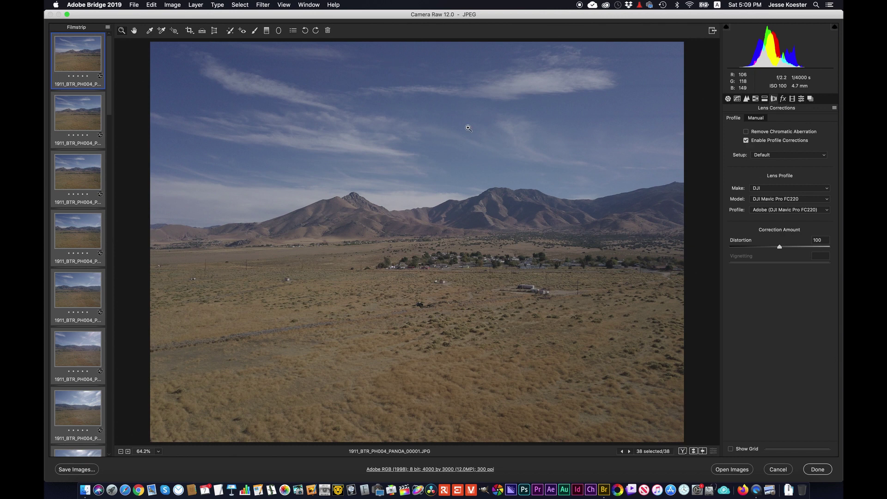
- Add light luminance noise reduction and a slight amount of sharpening in the Detail settings
{"action": "left_click", "coordinate": [747, 99]}
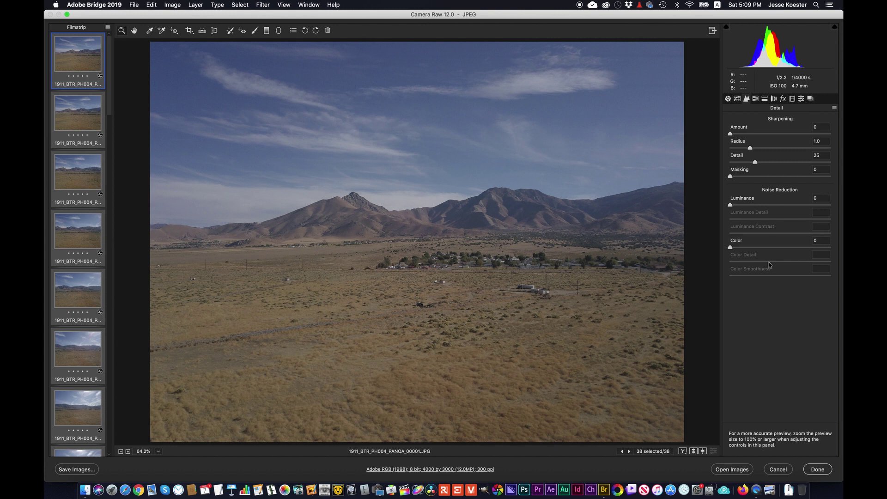
{"action": "left_click_drag", "start_coordinate": [733, 206], "coordinate": [747, 206]}
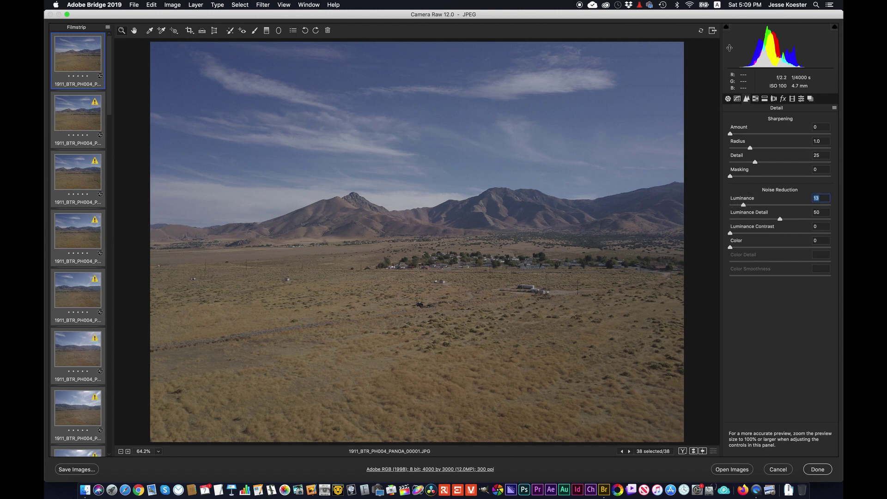
{"action": "left_click_drag", "start_coordinate": [730, 134], "coordinate": [734, 134]}
- Set Exposure +0.50, Contrast +28, Highlights -12, Vibrance +24 and Saturation +10 in Basic
{"action": "left_click", "coordinate": [729, 99]}
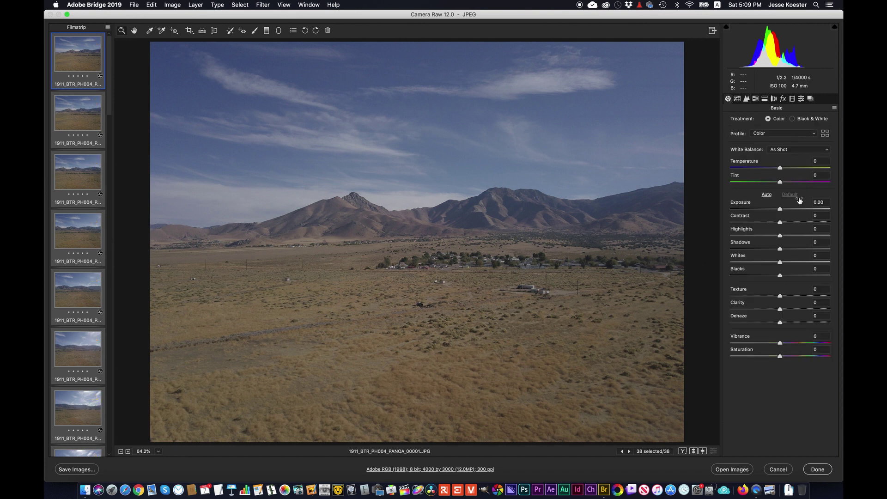
{"action": "left_click", "coordinate": [779, 166]}
{"action": "left_click_drag", "start_coordinate": [782, 223], "coordinate": [791, 223]}
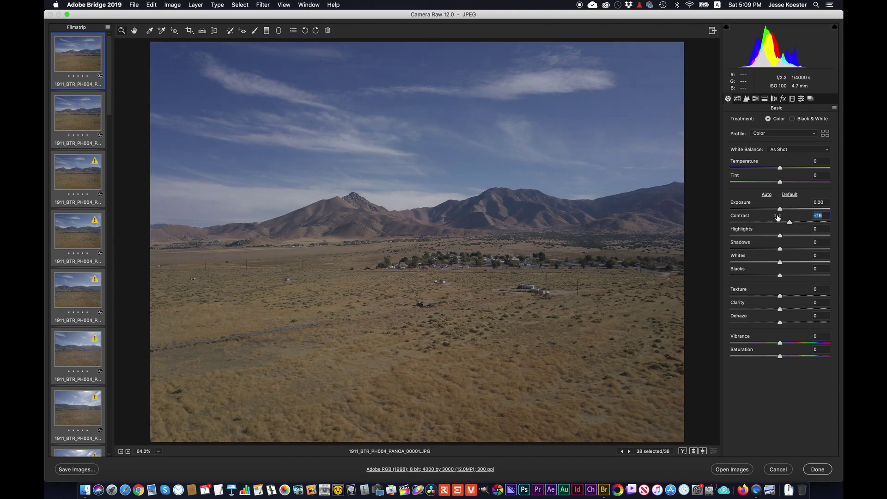
{"action": "left_click", "coordinate": [781, 344]}
{"action": "left_click_drag", "start_coordinate": [782, 344], "coordinate": [792, 344]}
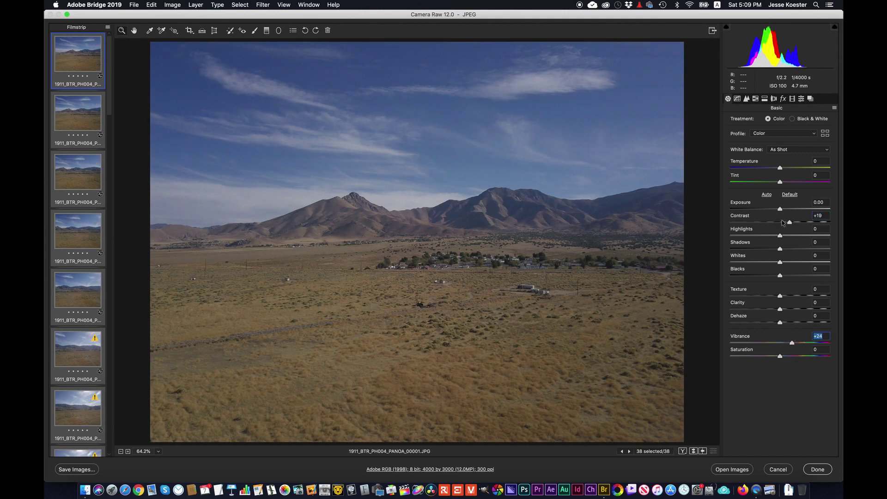
{"action": "mouse_move", "coordinate": [781, 211]}
{"action": "left_mouse_down"}
{"action": "mouse_move", "coordinate": [792, 222]}
{"action": "mouse_move", "coordinate": [775, 237]}
{"action": "mouse_move", "coordinate": [793, 224]}
{"action": "mouse_move", "coordinate": [789, 211]}
{"action": "left_mouse_up"}
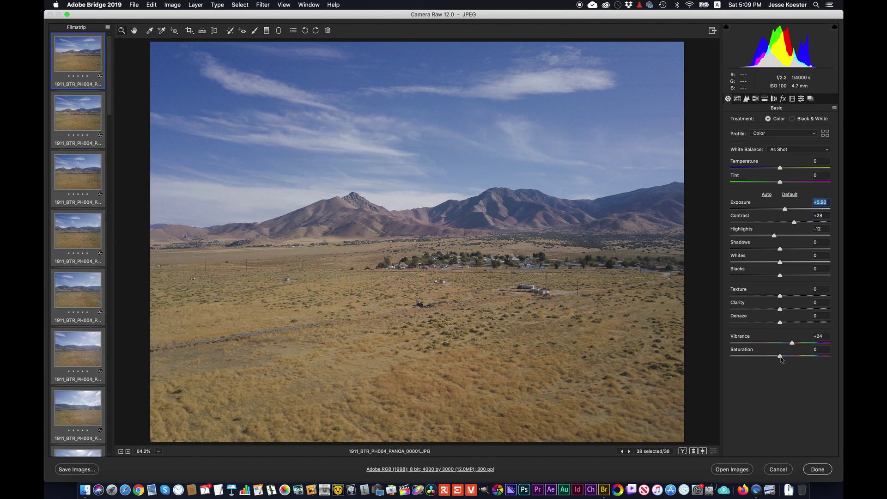
{"action": "left_click_drag", "start_coordinate": [781, 358], "coordinate": [786, 358]}
{"action": "left_click_drag", "start_coordinate": [112, 66], "coordinate": [115, 110]}
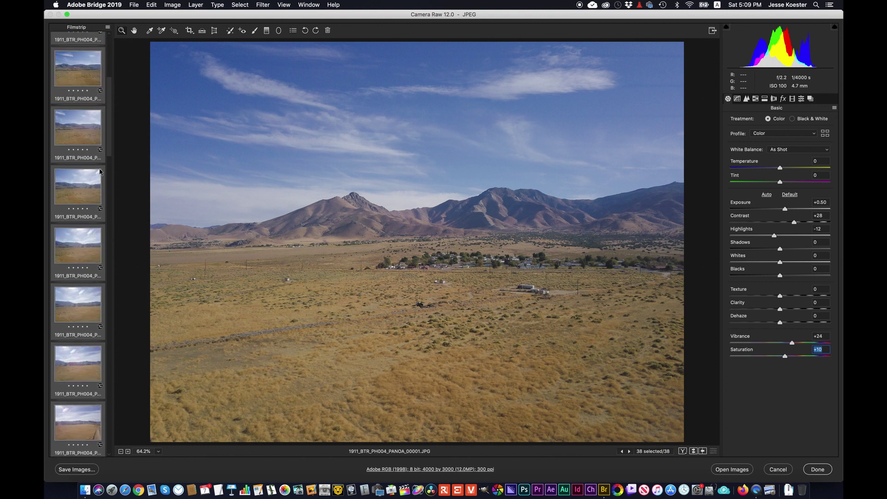
- Inspect graded stills 7, 10, 11, 14, 16 and 17 one by one from the filmstrip
{"action": "left_click", "coordinate": [77, 193]}
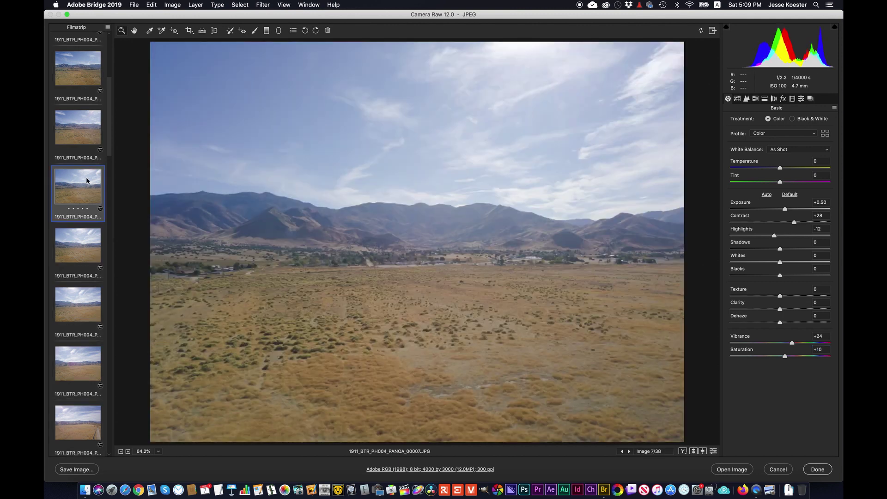
{"action": "scroll", "coordinate": [86, 181], "scroll_direction": "down", "scroll_amount": 2}
{"action": "left_click", "coordinate": [95, 250]}
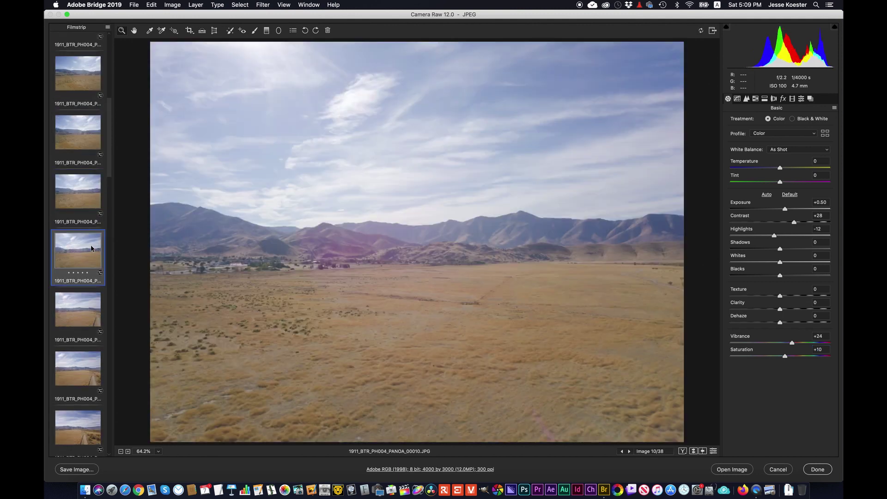
{"action": "scroll", "coordinate": [91, 248], "scroll_direction": "down", "scroll_amount": 1}
{"action": "left_click", "coordinate": [90, 270]}
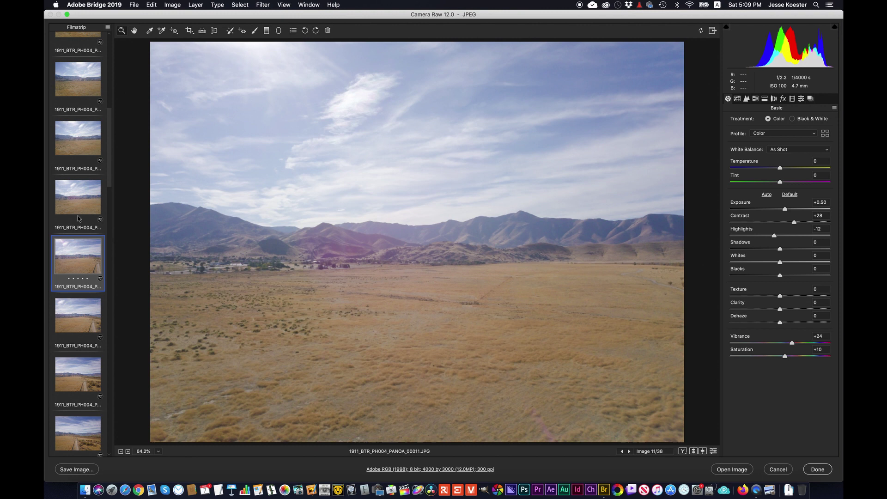
{"action": "scroll", "coordinate": [83, 208], "scroll_direction": "down", "scroll_amount": 3}
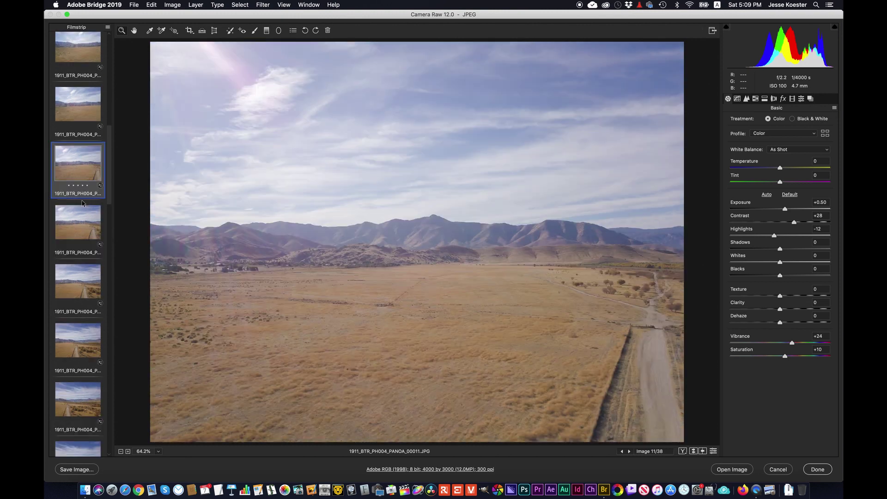
{"action": "left_click", "coordinate": [78, 254]}
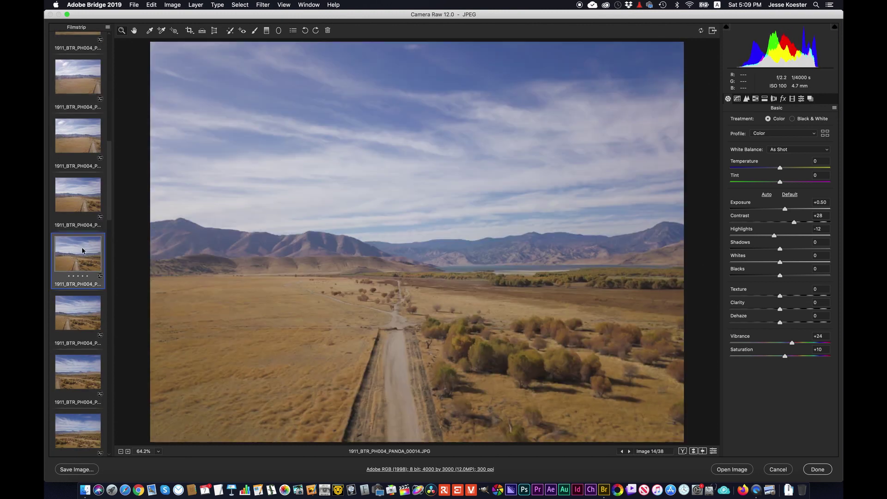
{"action": "scroll", "coordinate": [81, 227], "scroll_direction": "down", "scroll_amount": 1}
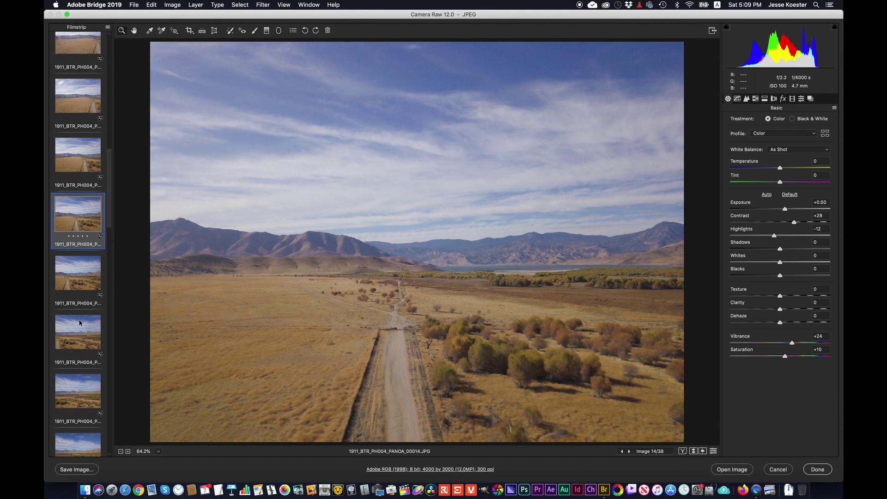
{"action": "left_click", "coordinate": [80, 323]}
{"action": "scroll", "coordinate": [81, 323], "scroll_direction": "down", "scroll_amount": 2}
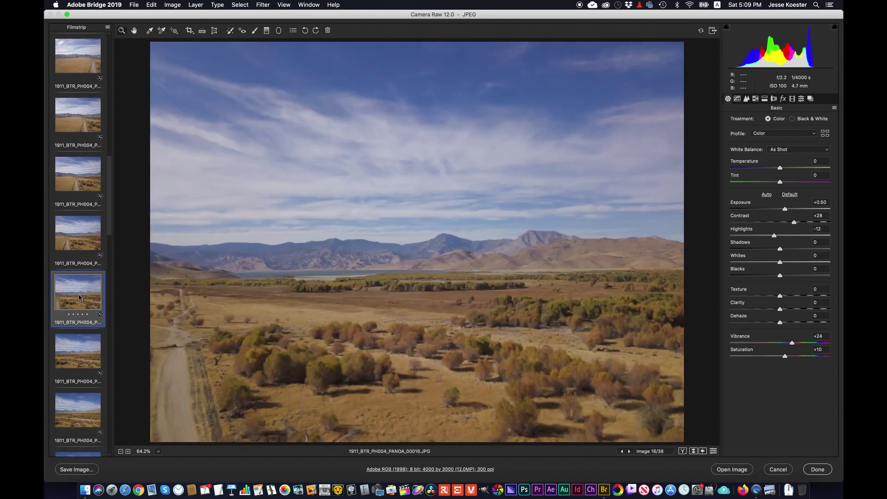
{"action": "left_click", "coordinate": [85, 330]}
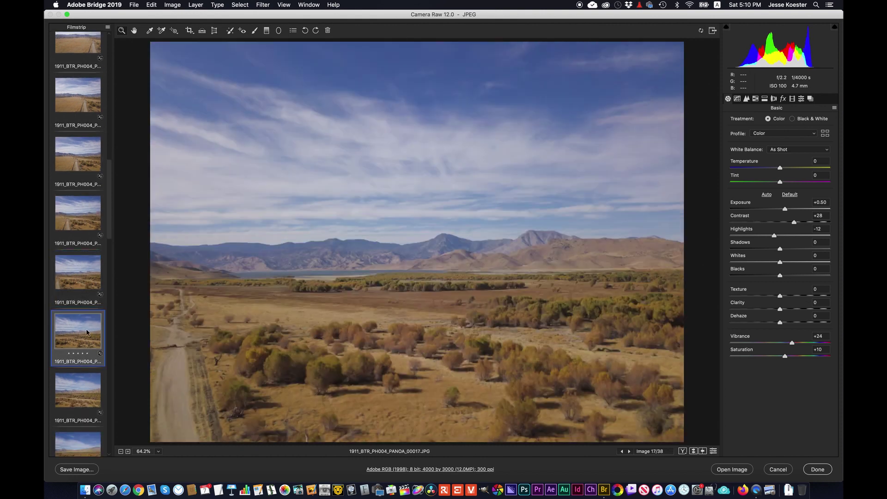
- Reselect all 38 stills and set the save destination to DRONE > 1911_LAKEISABELLA > STILLS
{"action": "left_click", "coordinate": [71, 153]}
{"action": "key", "text": "super+a"}
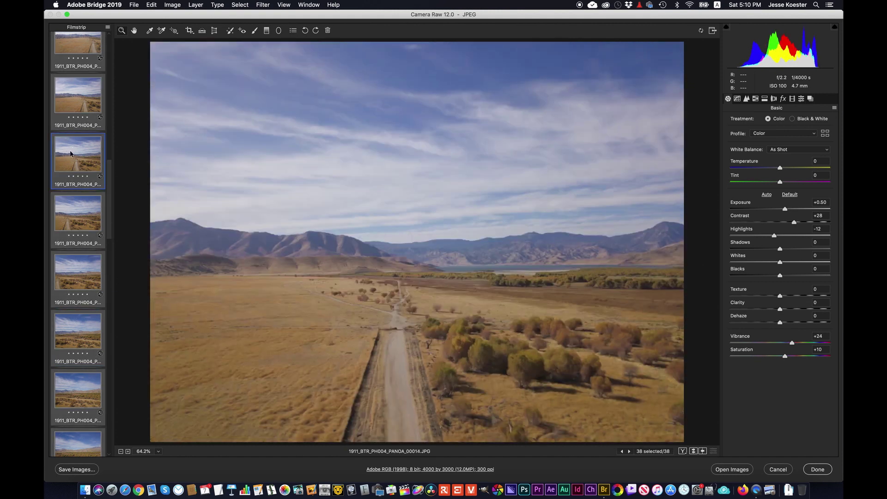
{"action": "left_click", "coordinate": [77, 469]}
{"action": "left_click", "coordinate": [329, 96]}
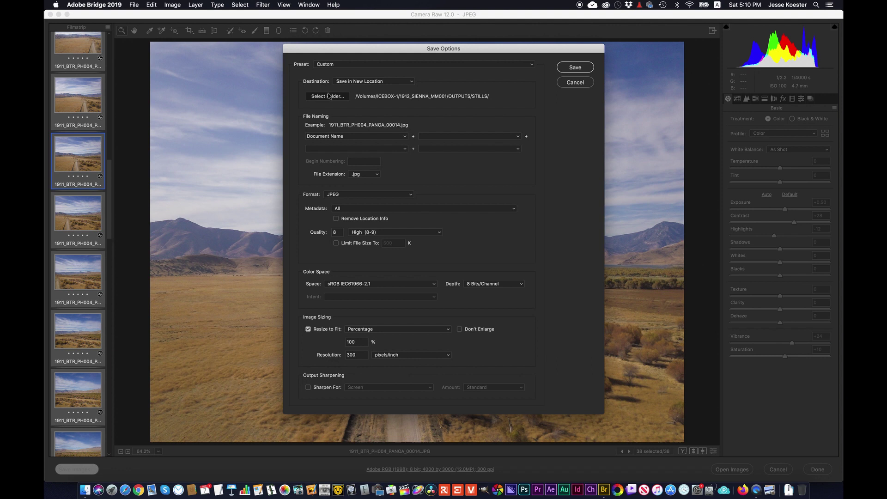
{"action": "scroll", "coordinate": [377, 204], "scroll_direction": "down", "scroll_amount": 5}
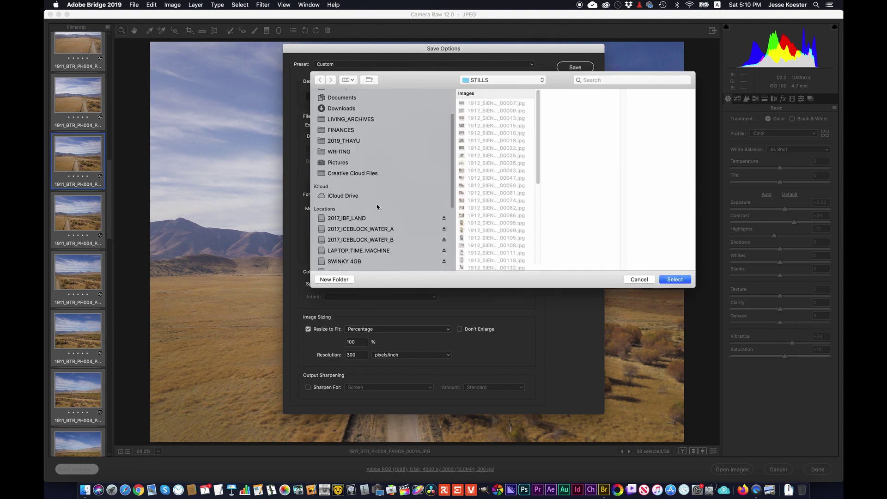
{"action": "left_click", "coordinate": [361, 238]}
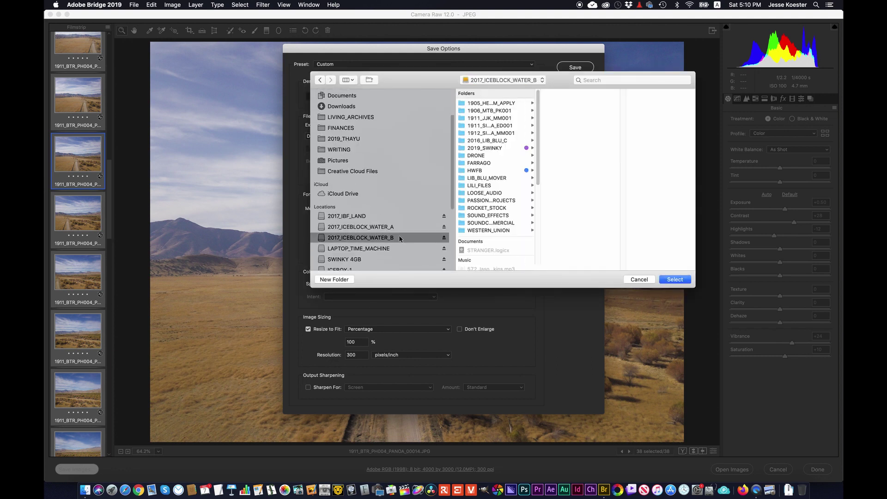
{"action": "left_click", "coordinate": [485, 156]}
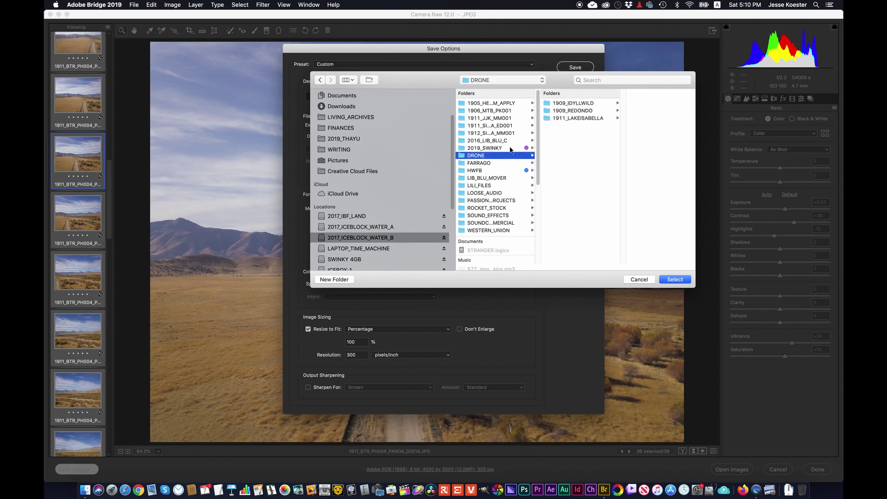
{"action": "left_click", "coordinate": [597, 119]}
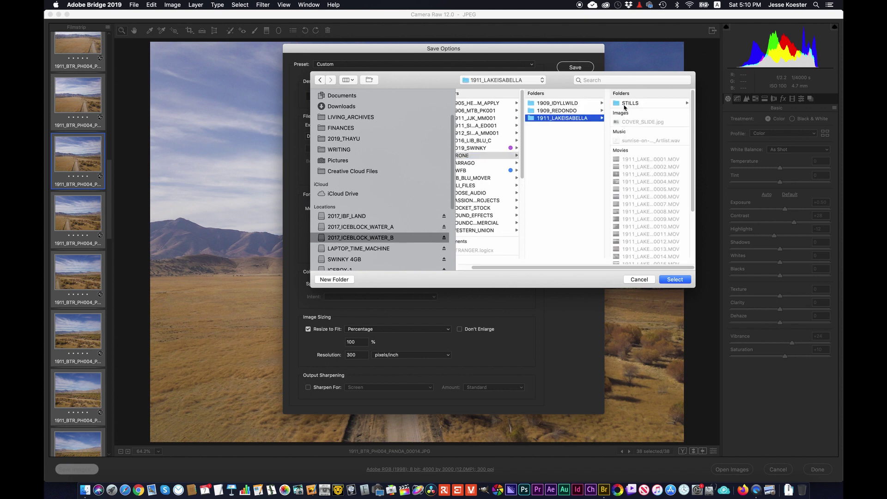
{"action": "left_click", "coordinate": [625, 106]}
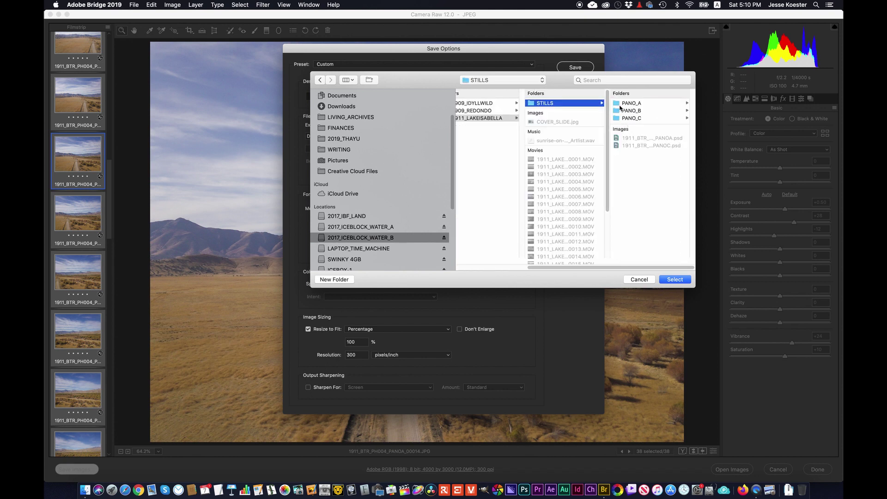
- Create a new GRADED_A folder inside STILLS and save the JPEGs into it
{"action": "key", "text": "super+shift+n"}
{"action": "type", "text": "GRADED_A"}
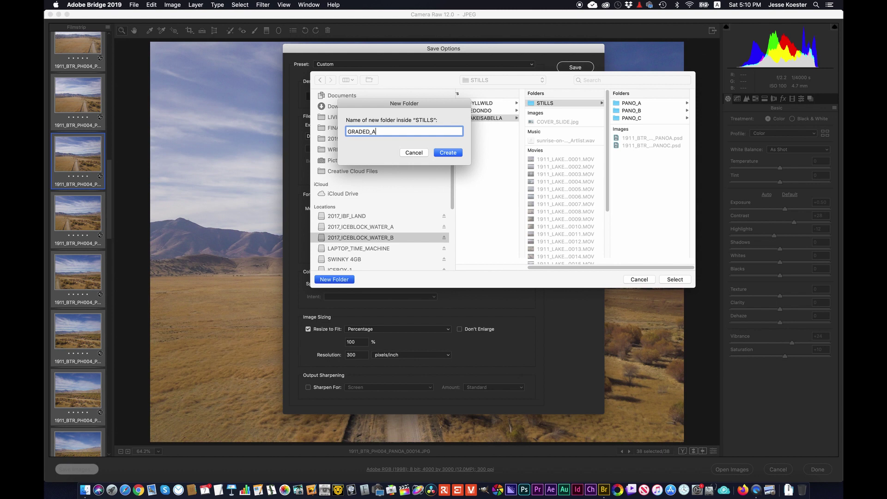
{"action": "key", "text": "Return"}
{"action": "key", "text": "Return"}
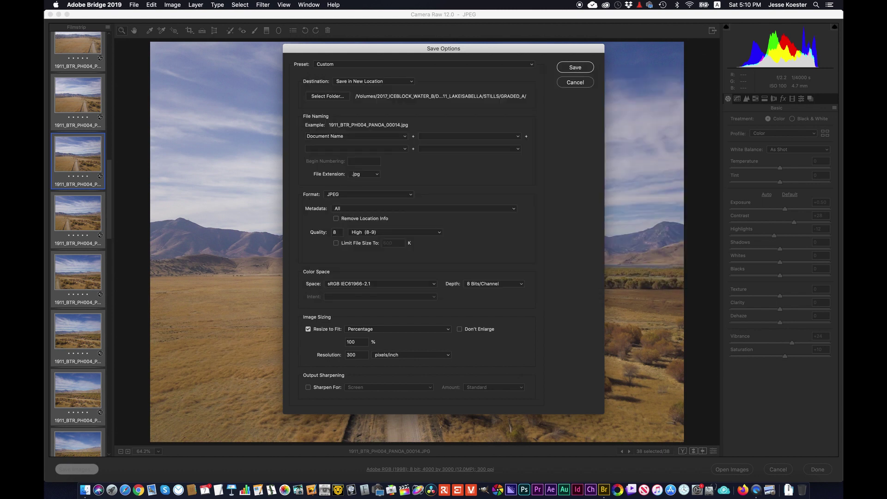
{"action": "left_click", "coordinate": [573, 68]}
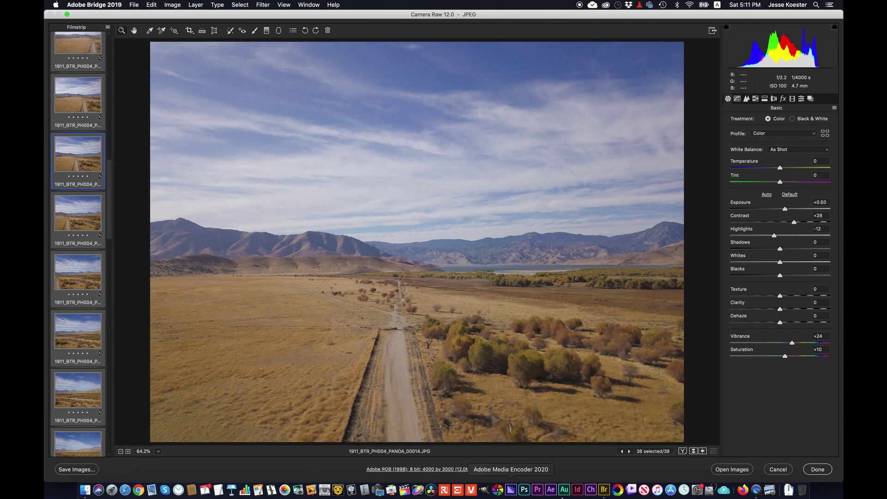
- Close Camera Raw and open the GRADED_A folder in Bridge
{"action": "left_click", "coordinate": [816, 469]}
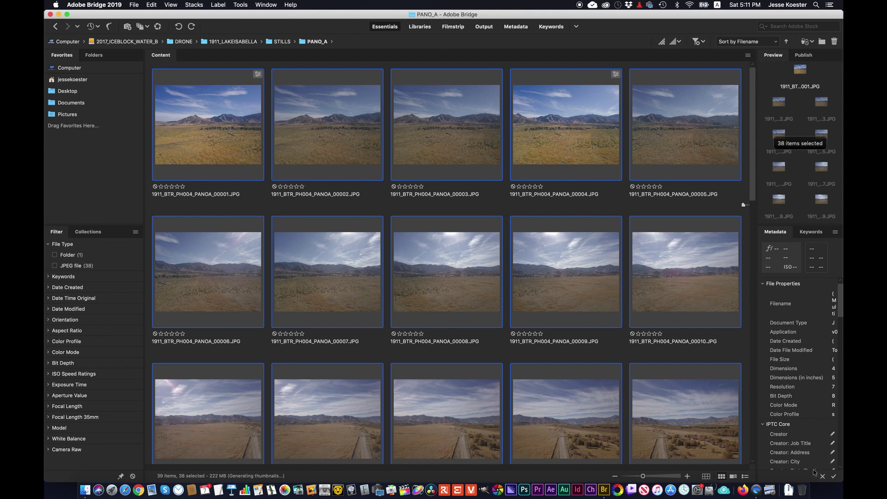
{"action": "left_click", "coordinate": [283, 42]}
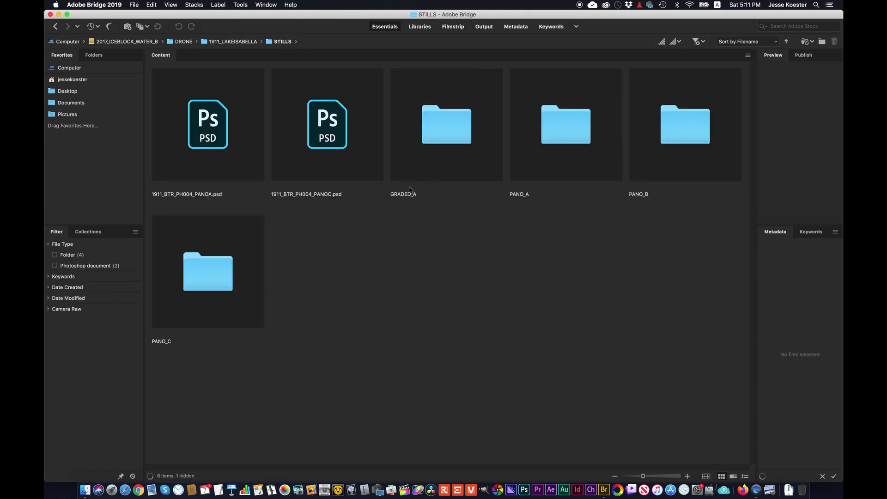
{"action": "double_click", "coordinate": [434, 144]}
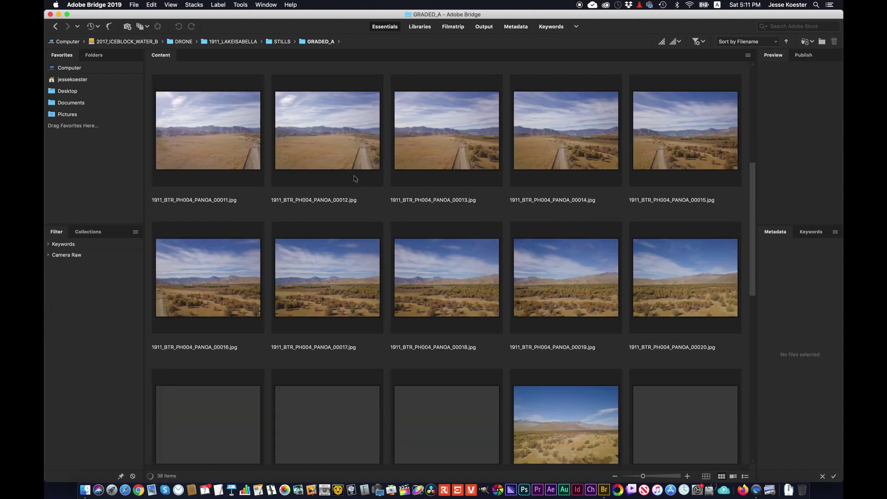
- Select all 38 graded JPEGs and send them to Photoshop's Photomerge
{"action": "scroll", "coordinate": [355, 178], "scroll_direction": "down", "scroll_amount": 10}
{"action": "left_click", "coordinate": [412, 218]}
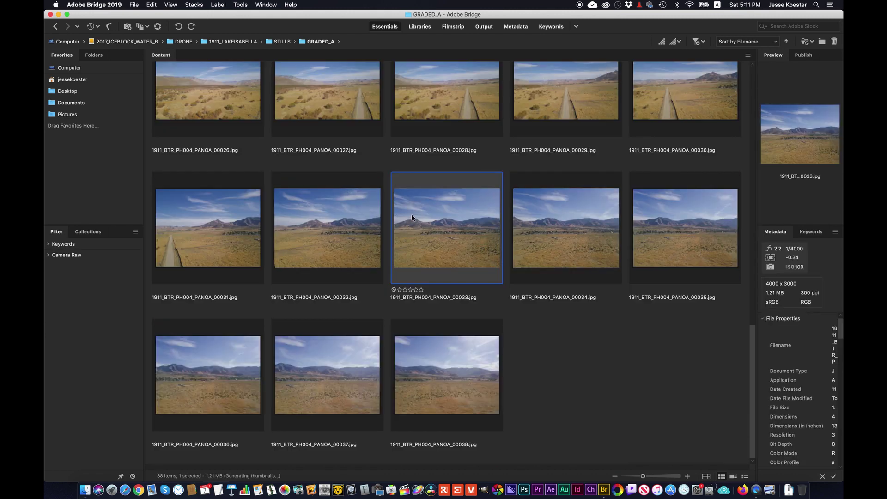
{"action": "key", "text": "super+a"}
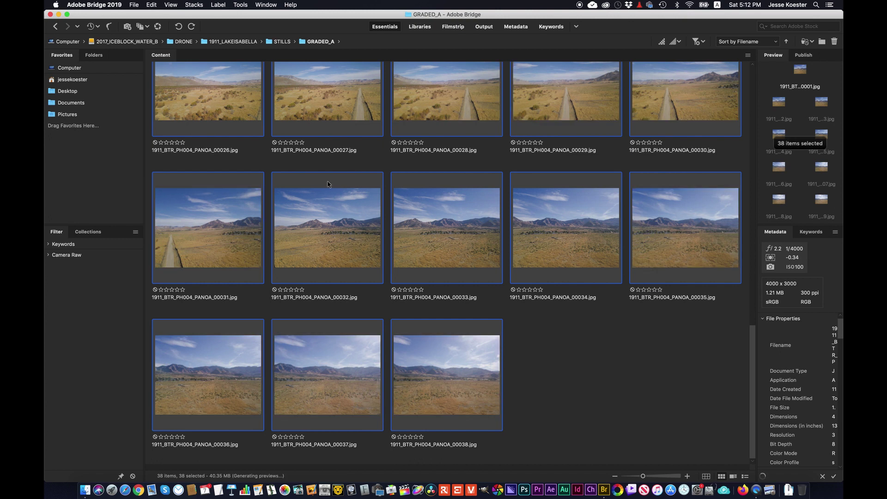
{"action": "scroll", "coordinate": [328, 184], "scroll_direction": "up", "scroll_amount": 10}
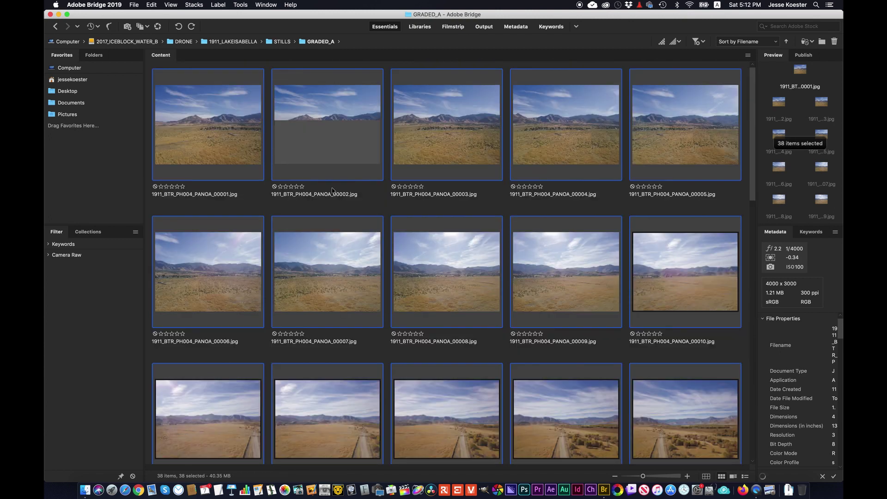
{"action": "left_click", "coordinate": [238, 6]}
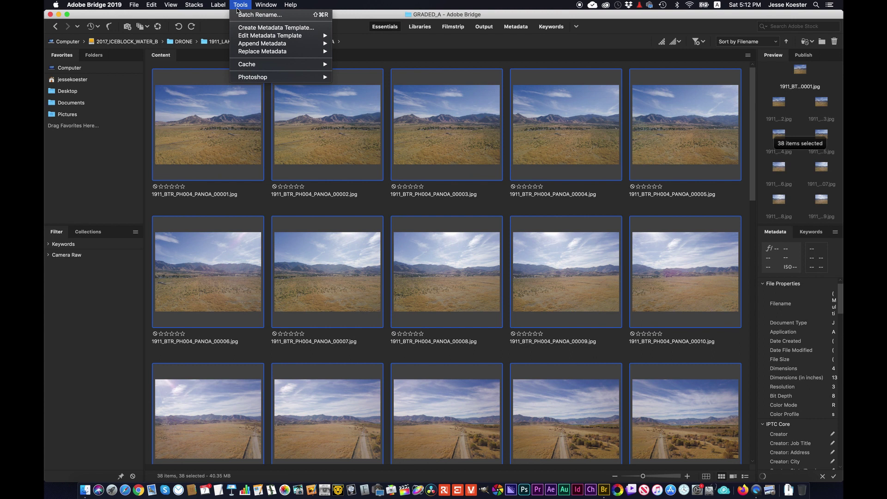
{"action": "mouse_move", "coordinate": [296, 77]}
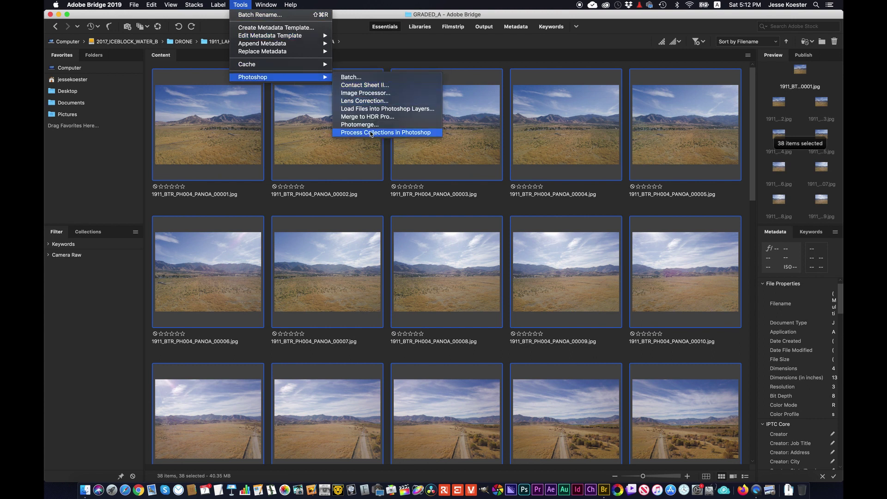
{"action": "left_click", "coordinate": [372, 133]}
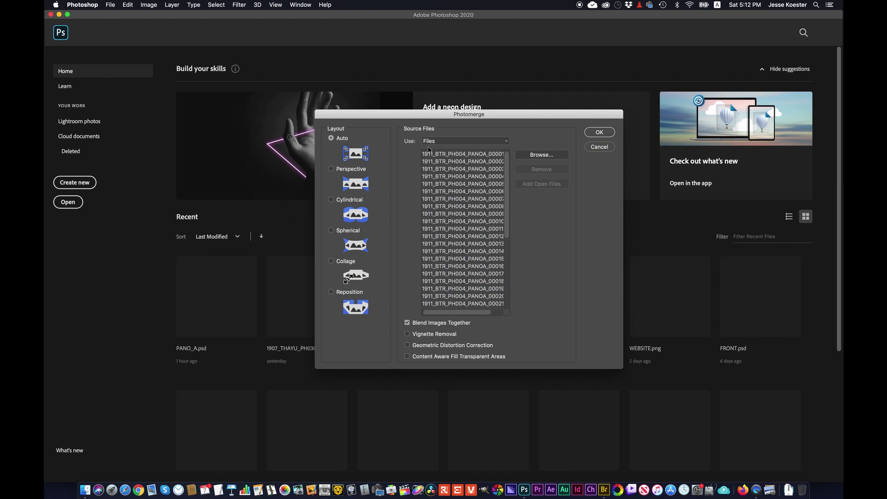
- Enable Geometric Distortion Correction and Content Aware Fill Transparent Areas, then run the Auto merge
{"action": "scroll", "coordinate": [492, 204], "scroll_direction": "down", "scroll_amount": 5}
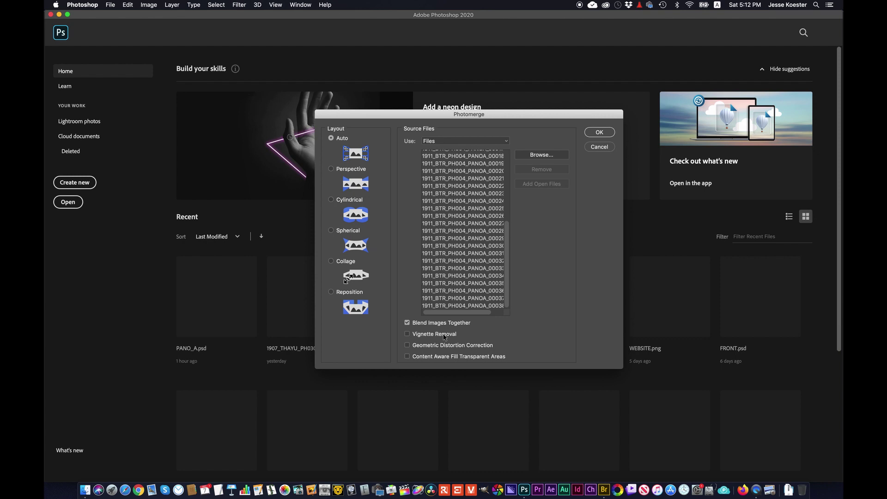
{"action": "left_click", "coordinate": [426, 348]}
{"action": "left_click", "coordinate": [440, 358]}
{"action": "left_click", "coordinate": [606, 134]}
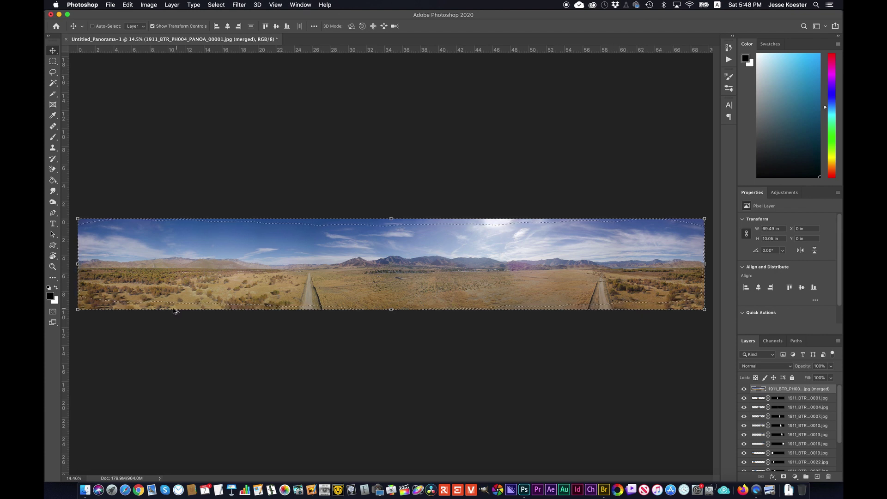
- Zoom into the panorama's lower edge, toggle the selection off and back, then zoom out
{"action": "scroll", "coordinate": [171, 310], "scroll_direction": "up", "scroll_amount": 5}
{"action": "scroll", "coordinate": [171, 310], "scroll_direction": "up", "scroll_amount": 2}
{"action": "scroll", "coordinate": [172, 310], "scroll_direction": "up", "scroll_amount": 2}
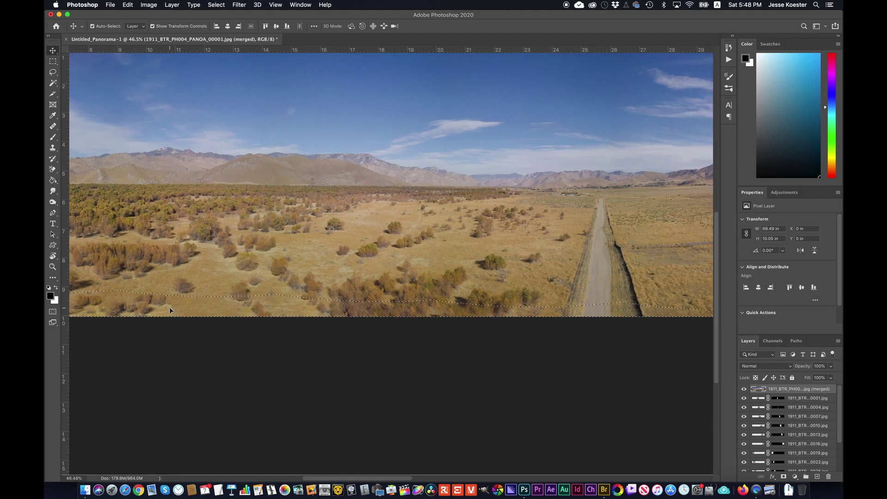
{"action": "key", "text": "super+d"}
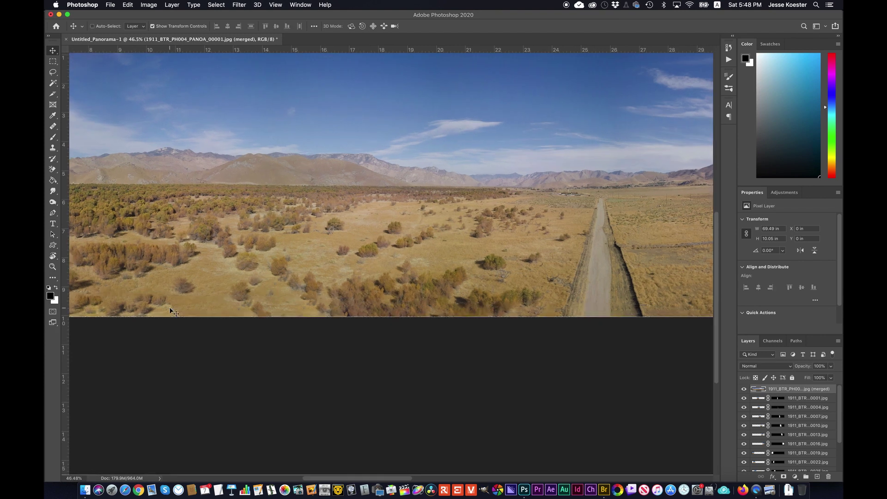
{"action": "key", "text": "super+z"}
{"action": "scroll", "coordinate": [174, 305], "scroll_direction": "down", "scroll_amount": 1}
{"action": "scroll", "coordinate": [174, 304], "scroll_direction": "down", "scroll_amount": 3}
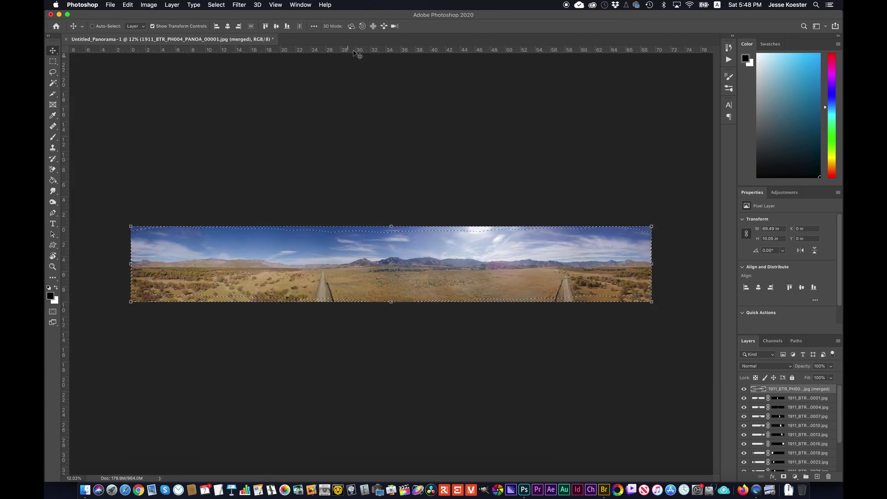
- Place guides along the panorama's top, bottom and right edges
{"action": "left_click_drag", "start_coordinate": [358, 50], "coordinate": [362, 231]}
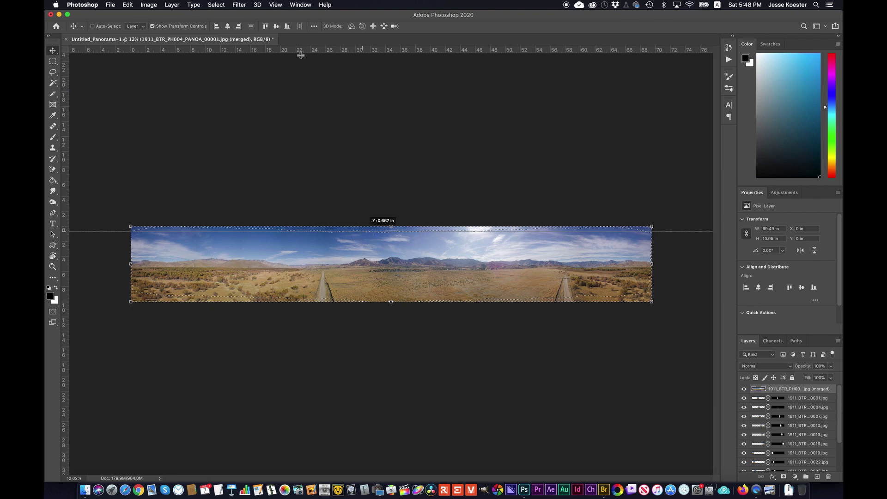
{"action": "left_click_drag", "start_coordinate": [302, 51], "coordinate": [306, 294]}
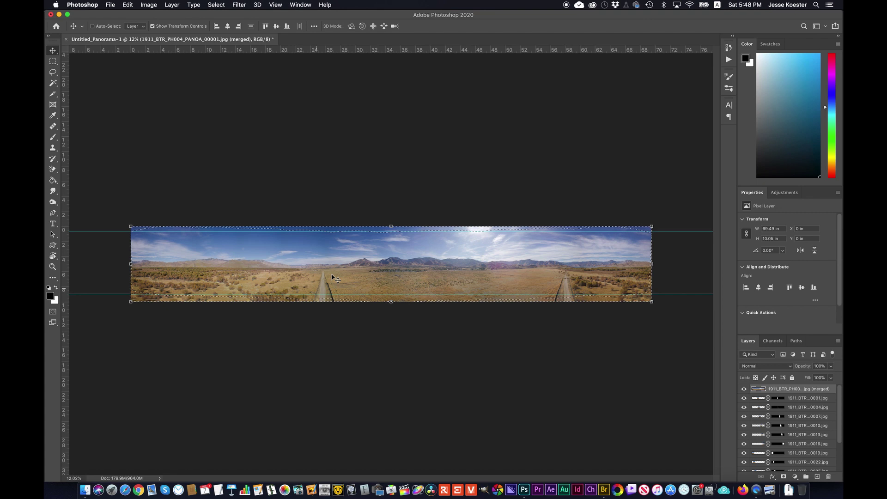
{"action": "left_click_drag", "start_coordinate": [64, 255], "coordinate": [136, 253]}
{"action": "left_click_drag", "start_coordinate": [65, 265], "coordinate": [644, 237]}
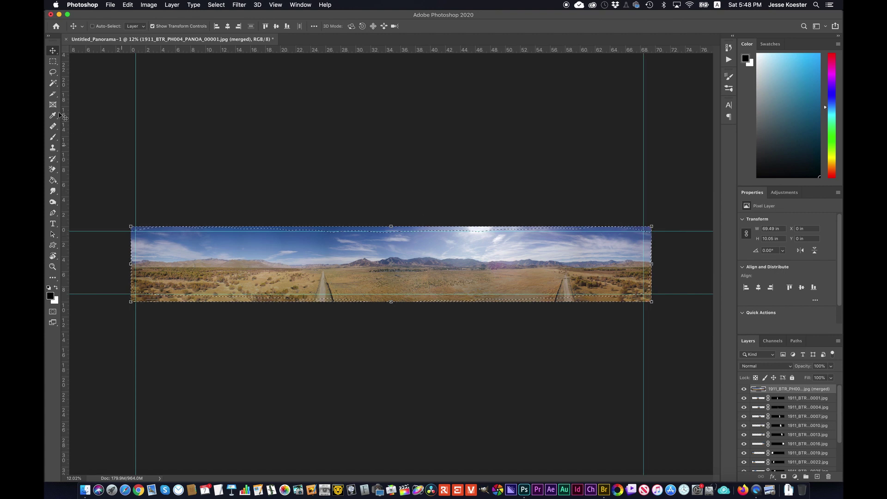
- Marquee-select the area inside the guides and crop the canvas to it
{"action": "key", "text": "super+d"}
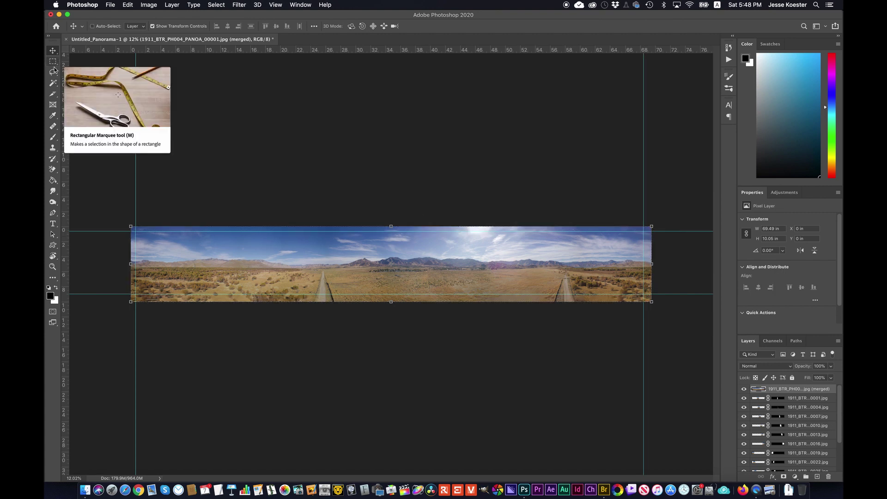
{"action": "left_click", "coordinate": [53, 61]}
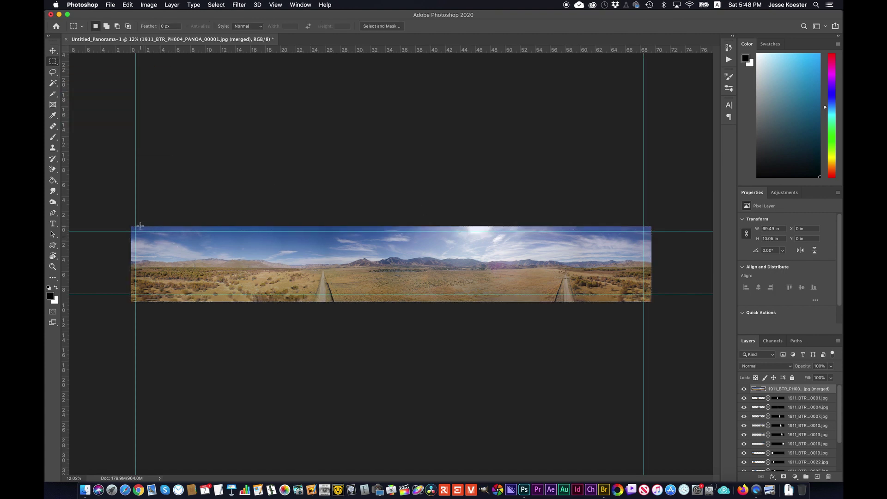
{"action": "left_click_drag", "start_coordinate": [153, 231], "coordinate": [643, 294]}
{"action": "left_click", "coordinate": [149, 4]}
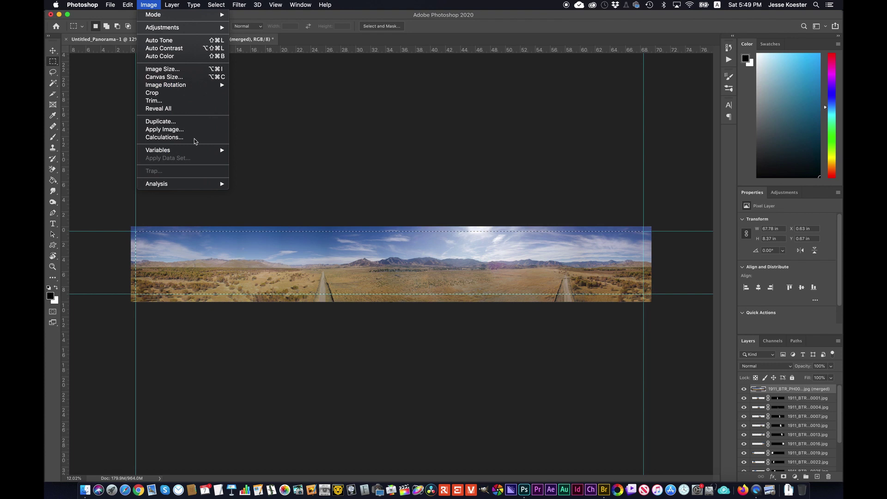
{"action": "left_click", "coordinate": [183, 93]}
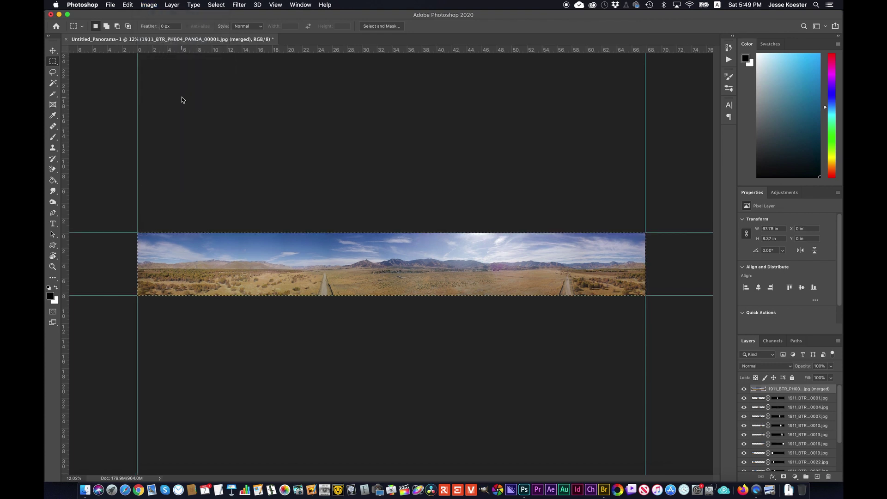
- Zoom in and pan along the cropped panorama's mountain range, toggling the rulers
{"action": "scroll", "coordinate": [188, 251], "scroll_direction": "up", "scroll_amount": 5}
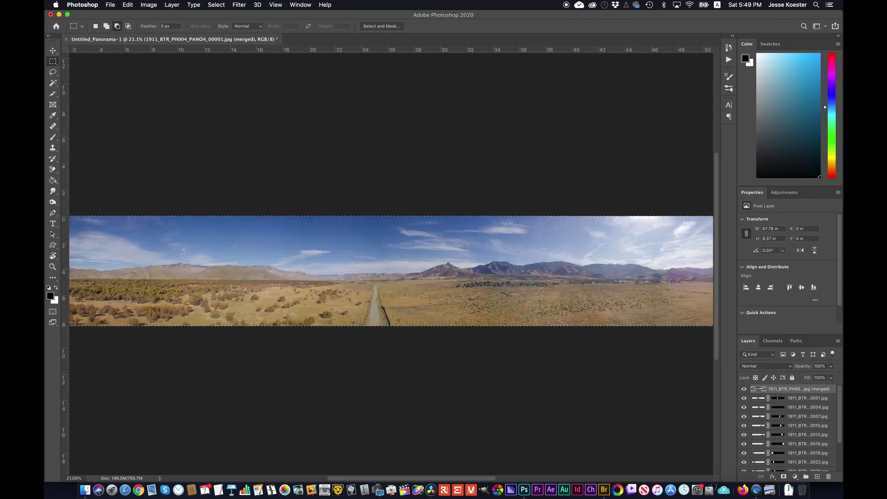
{"action": "scroll", "coordinate": [183, 250], "scroll_direction": "down", "scroll_amount": 3}
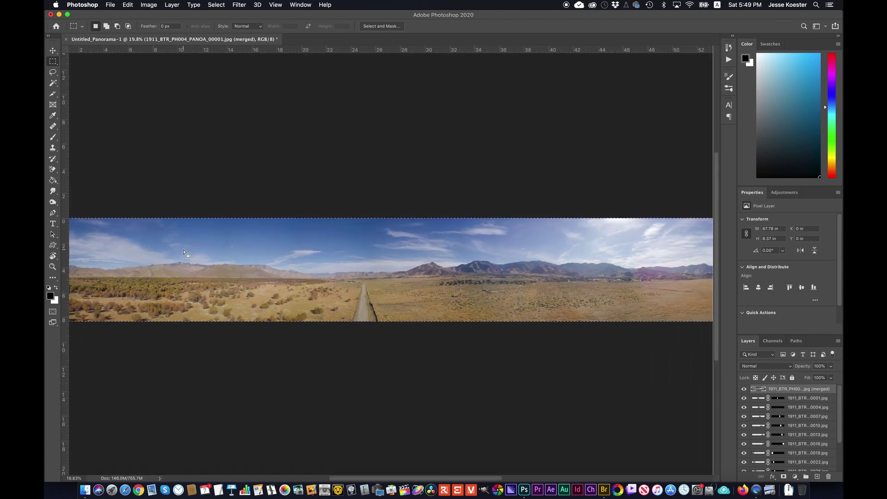
{"action": "scroll", "coordinate": [184, 250], "scroll_direction": "down", "scroll_amount": 1}
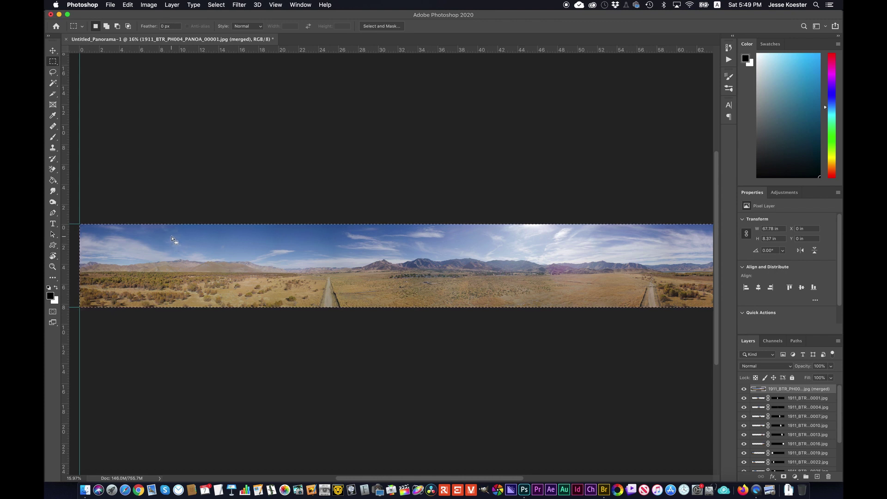
{"action": "scroll", "coordinate": [171, 239], "scroll_direction": "down", "scroll_amount": 3}
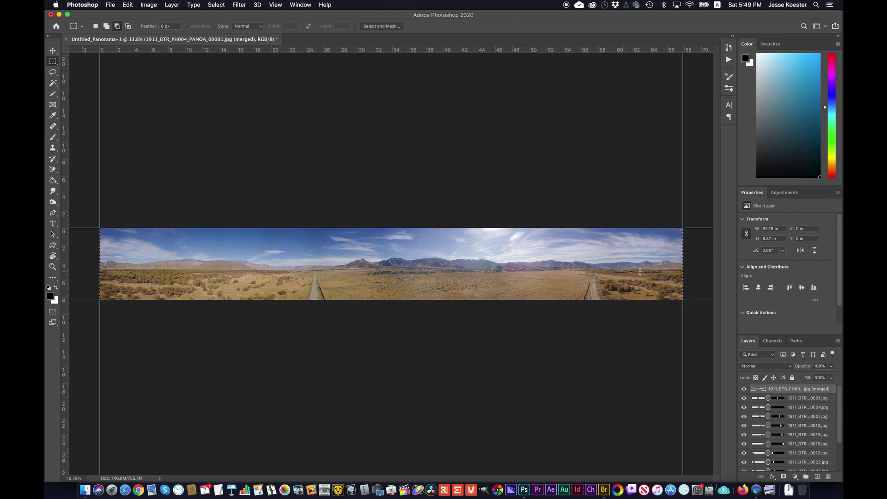
{"action": "scroll", "coordinate": [641, 272], "scroll_direction": "up", "scroll_amount": 5}
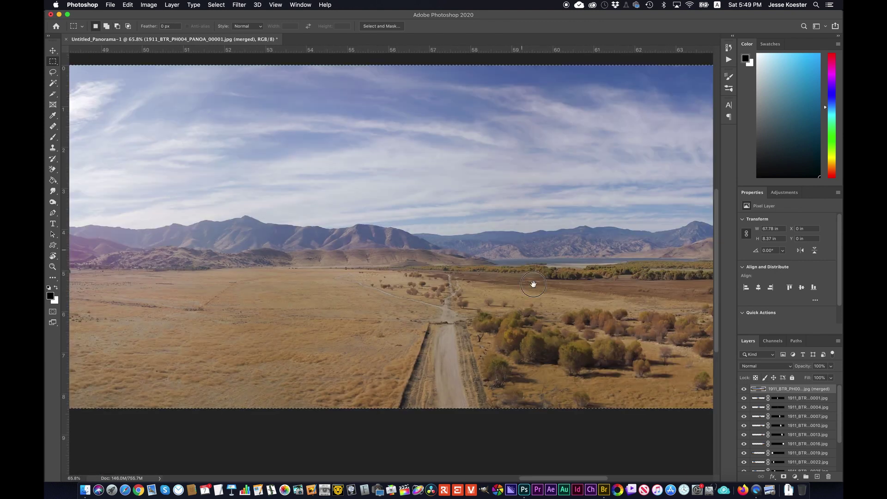
{"action": "left_click_drag", "start_coordinate": [175, 270], "coordinate": [387, 299]}
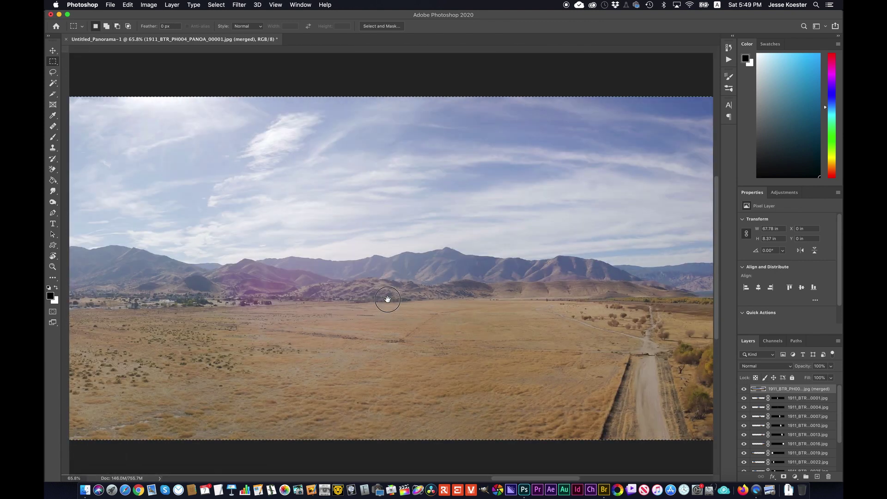
{"action": "left_click_drag", "start_coordinate": [257, 327], "coordinate": [453, 317]}
{"action": "left_click_drag", "start_coordinate": [225, 310], "coordinate": [418, 311]}
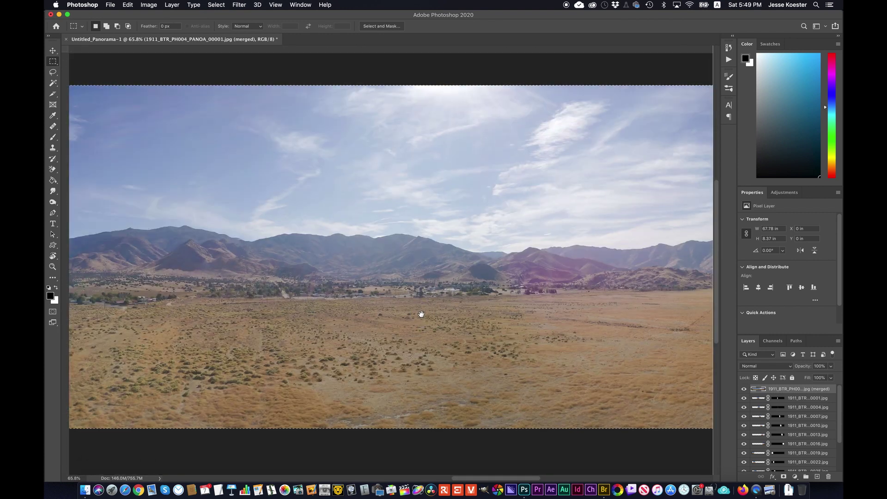
{"action": "key", "text": "super+r"}
{"action": "left_click_drag", "start_coordinate": [267, 311], "coordinate": [447, 318]}
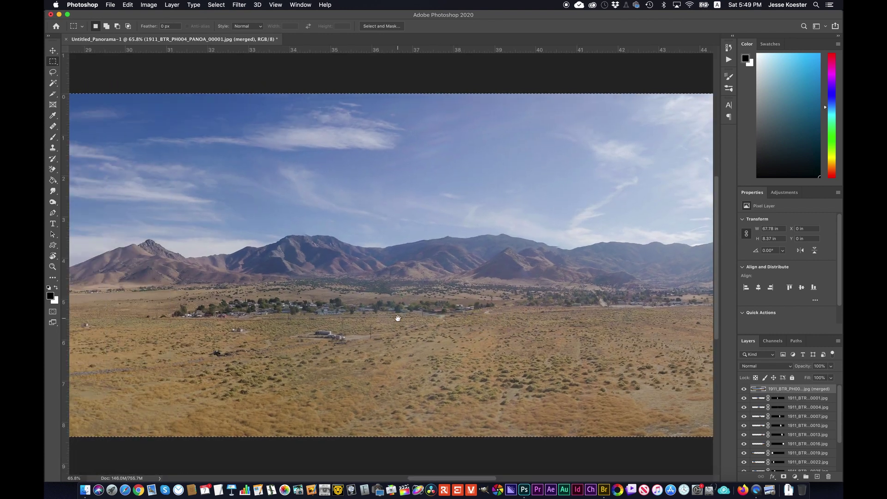
{"action": "key", "text": "super+r"}
{"action": "left_click_drag", "start_coordinate": [353, 347], "coordinate": [421, 344]}
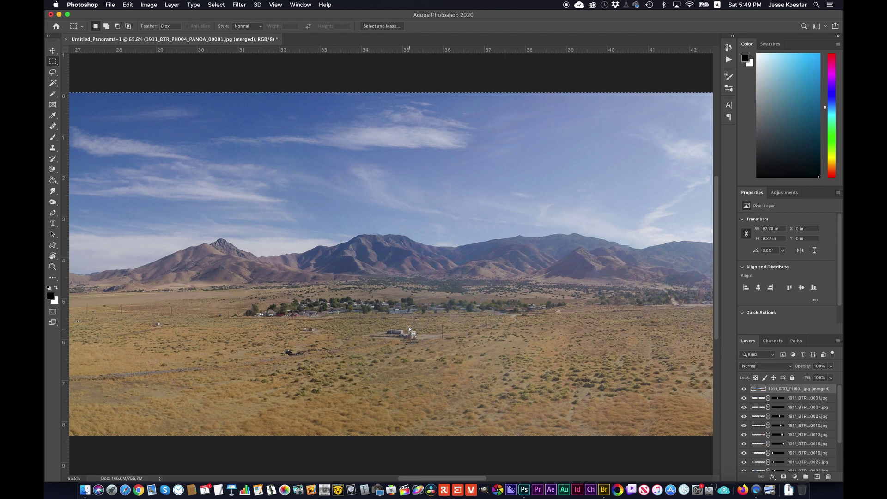
- Zoom back out, clear the selection and start saving the document
{"action": "scroll", "coordinate": [409, 329], "scroll_direction": "down", "scroll_amount": 8}
{"action": "scroll", "coordinate": [407, 320], "scroll_direction": "down", "scroll_amount": 2}
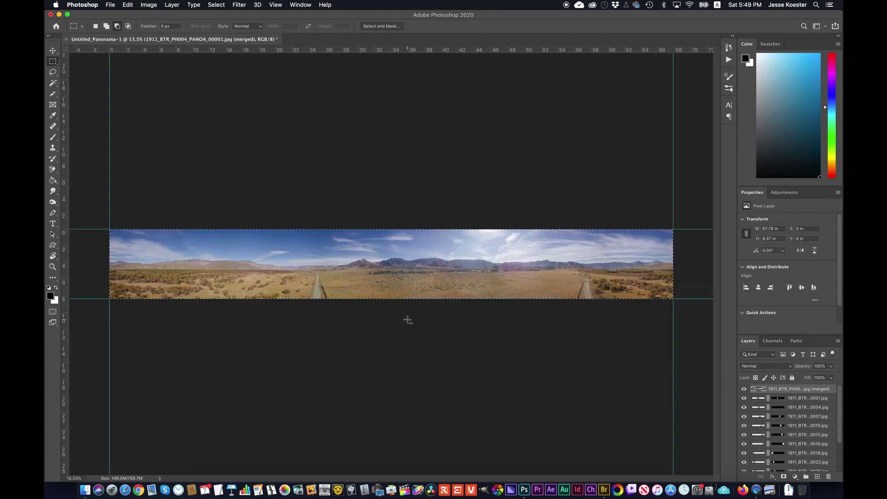
{"action": "scroll", "coordinate": [414, 262], "scroll_direction": "up", "scroll_amount": 1}
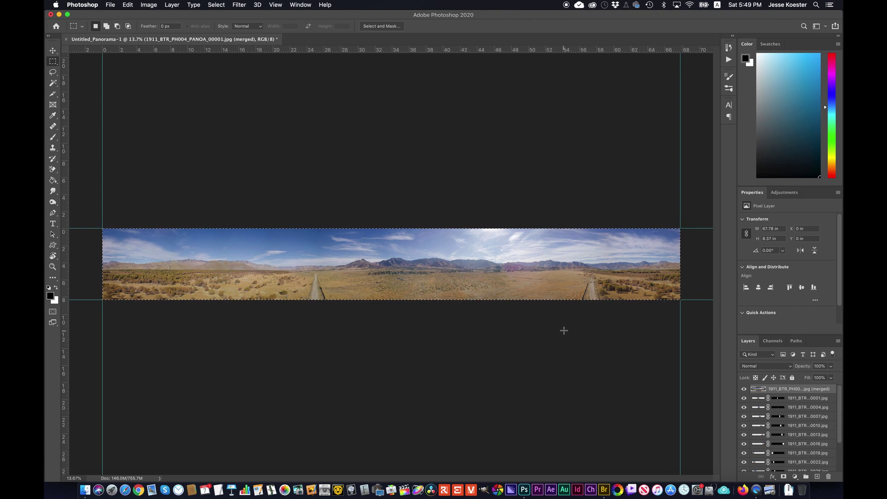
{"action": "key", "text": "super+d"}
{"action": "key", "text": "super+s"}
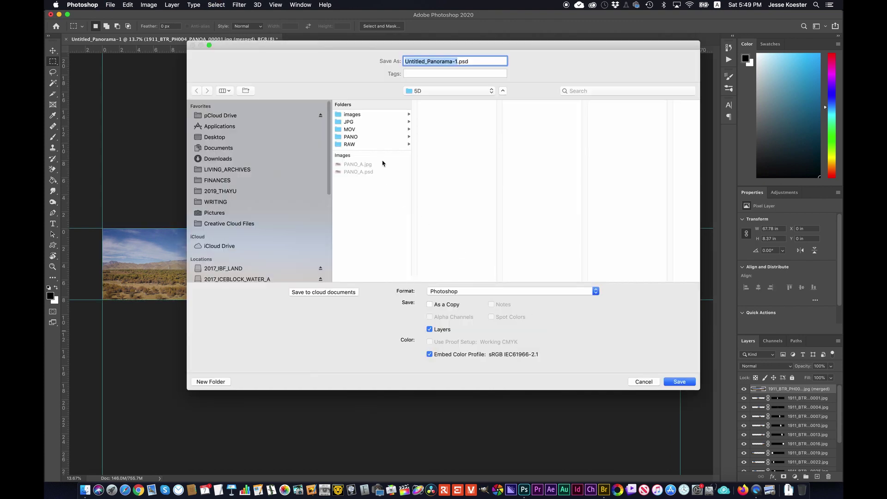
- Save the panorama as GRADED_A.psd in DRONE > 1911_LAKEISABELLA > STILLS
{"action": "scroll", "coordinate": [249, 268], "scroll_direction": "down", "scroll_amount": 2}
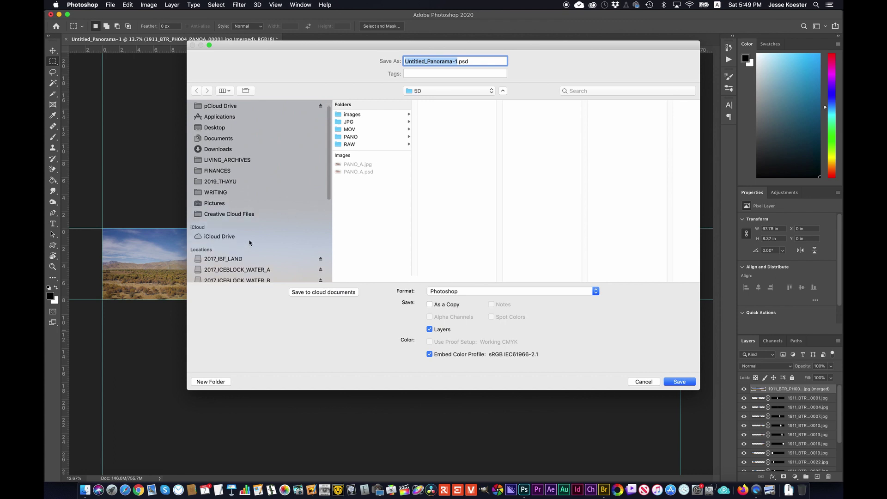
{"action": "left_click", "coordinate": [265, 272]}
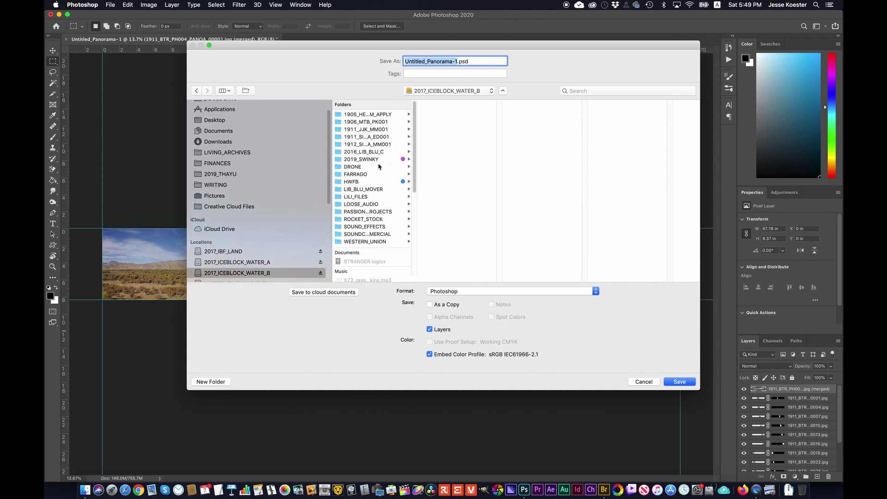
{"action": "left_click", "coordinate": [369, 167]}
{"action": "left_click", "coordinate": [465, 129]}
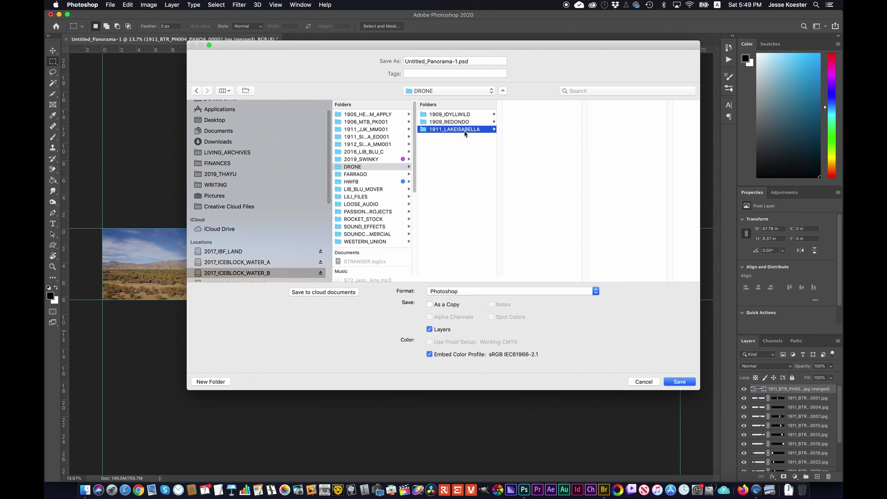
{"action": "left_click", "coordinate": [531, 117]}
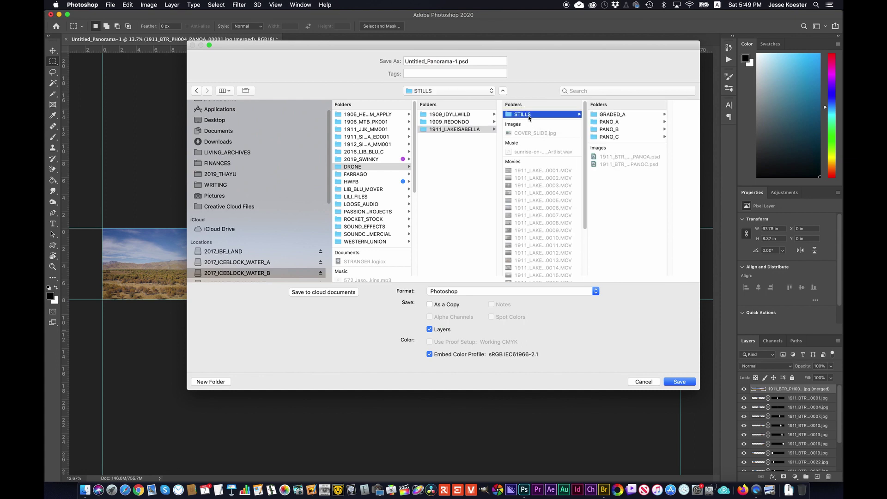
{"action": "left_click", "coordinate": [610, 115]}
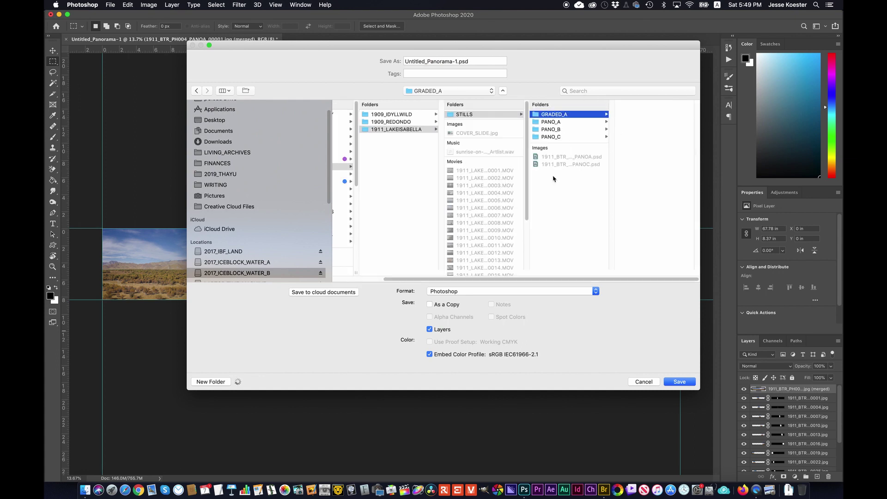
{"action": "left_click", "coordinate": [464, 114]}
{"action": "left_click", "coordinate": [458, 61]}
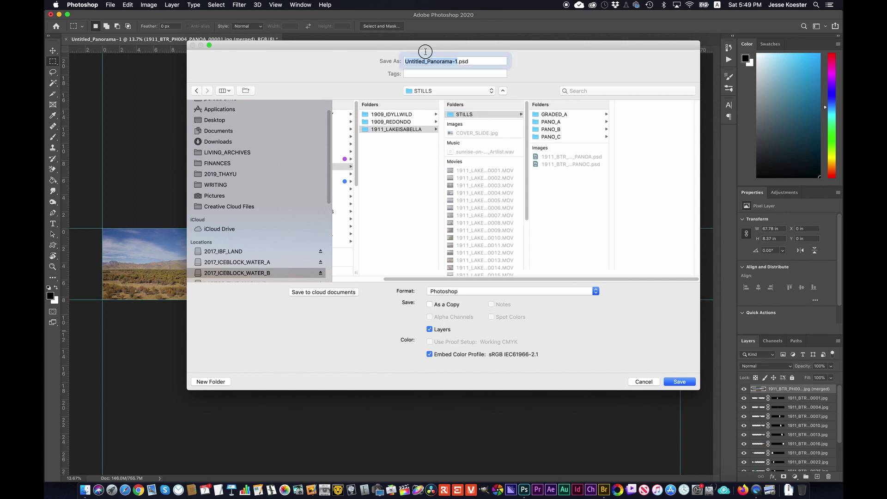
{"action": "type", "text": "GRA"}
{"action": "type", "text": "DED_A"}
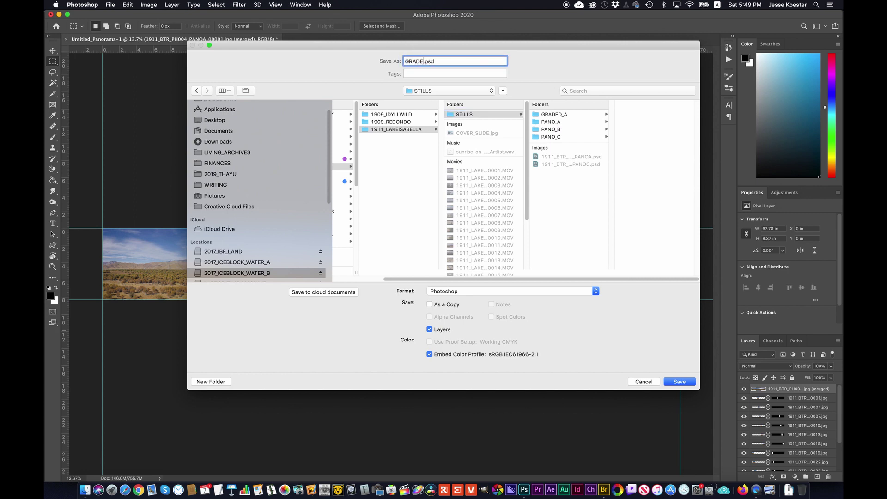
{"action": "type", "text": "4"}
{"action": "key", "text": "BackSpace"}
{"action": "left_click", "coordinate": [678, 382]}
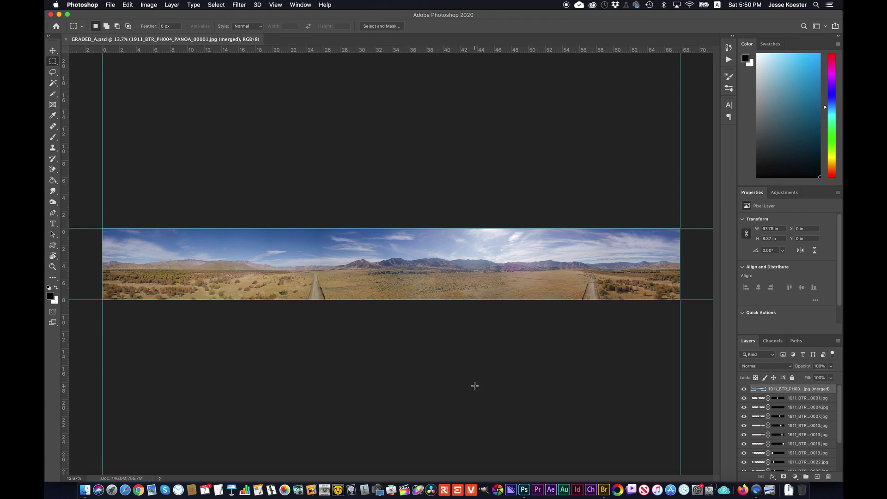
- Draw one web slice across the whole GRADED_A.psd panorama, about 67.78 × 8.37 in, with the Slice tool
{"action": "left_click", "coordinate": [49, 96]}
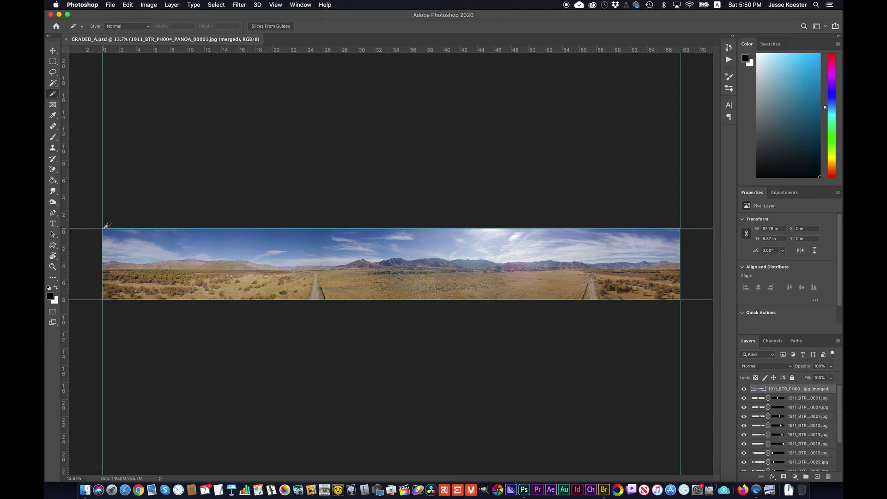
{"action": "left_click_drag", "start_coordinate": [106, 227], "coordinate": [684, 297]}
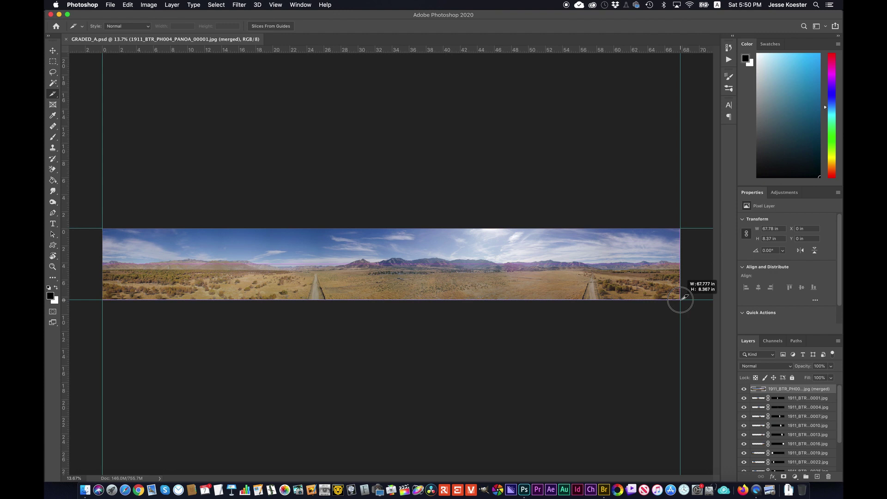
{"action": "left_click_drag", "start_coordinate": [685, 297], "coordinate": [685, 297]}
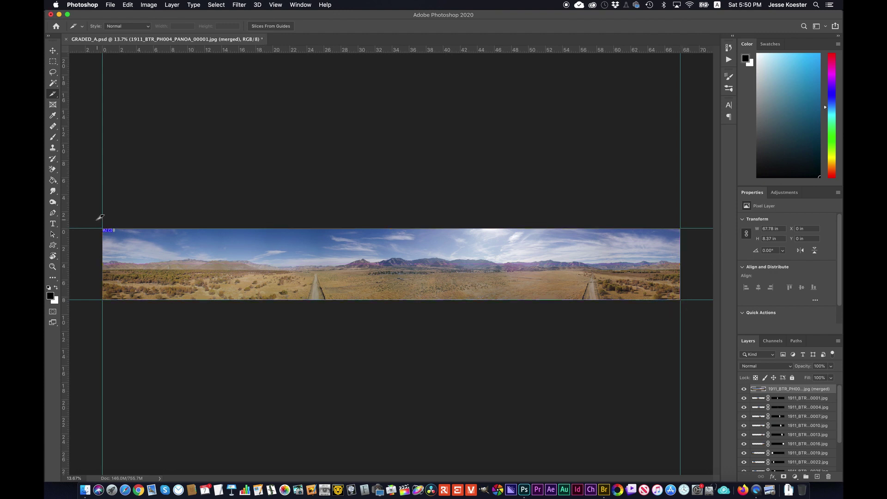
- Divide the panorama slice vertically into 8 evenly spaced slices and bring up Save for Web
{"action": "right_click", "coordinate": [248, 259]}
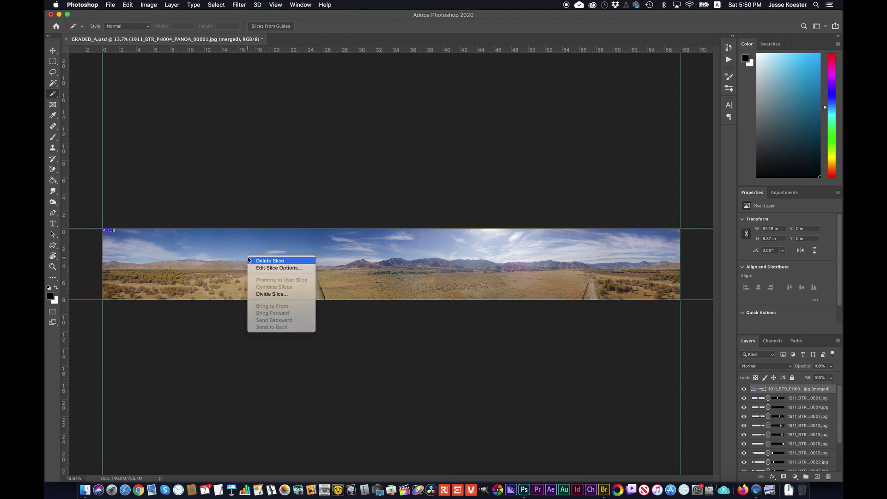
{"action": "left_click", "coordinate": [282, 295]}
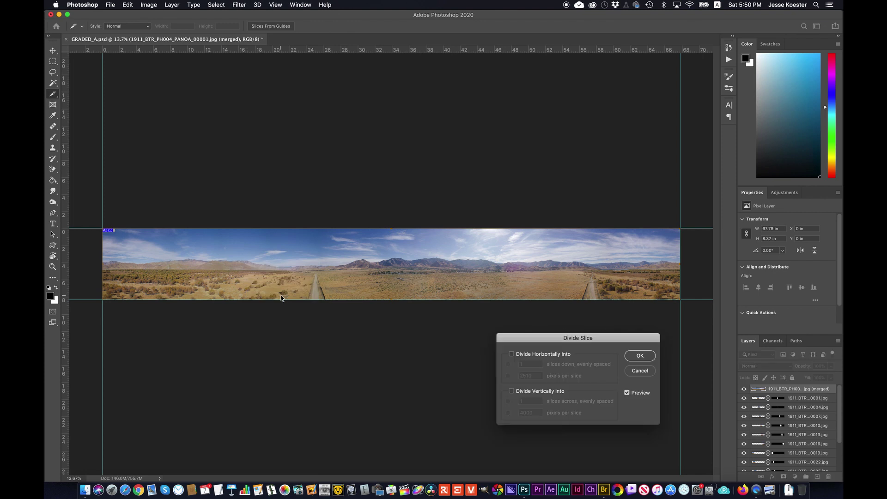
{"action": "left_click", "coordinate": [512, 392]}
{"action": "type", "text": "8"}
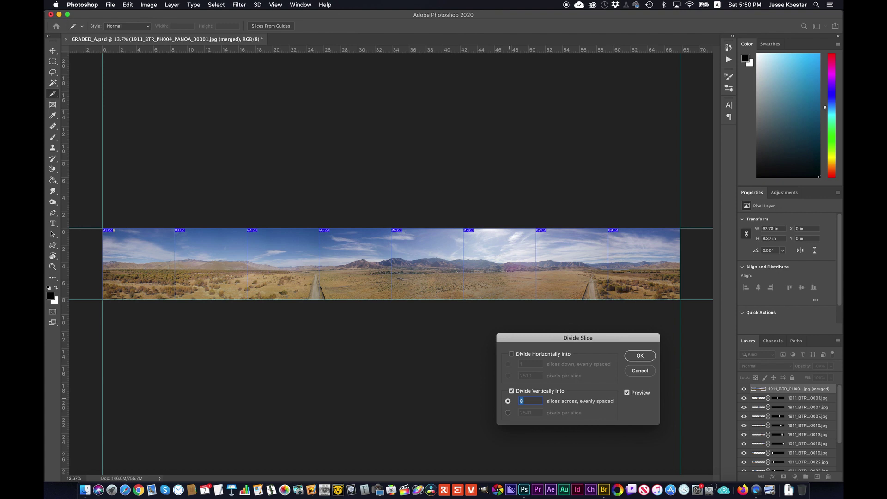
{"action": "key", "text": "BackSpace"}
{"action": "type", "text": "7"}
{"action": "key", "text": "BackSpace"}
{"action": "type", "text": "9"}
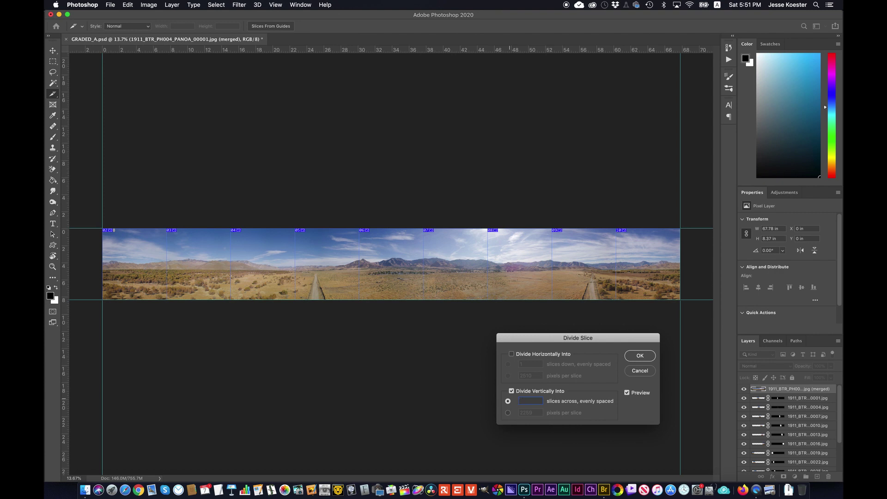
{"action": "type", "text": "8"}
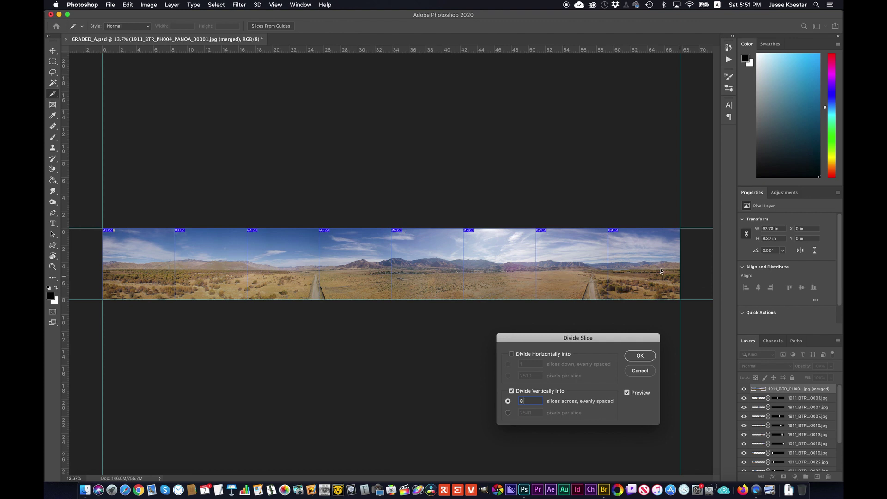
{"action": "left_click", "coordinate": [641, 356]}
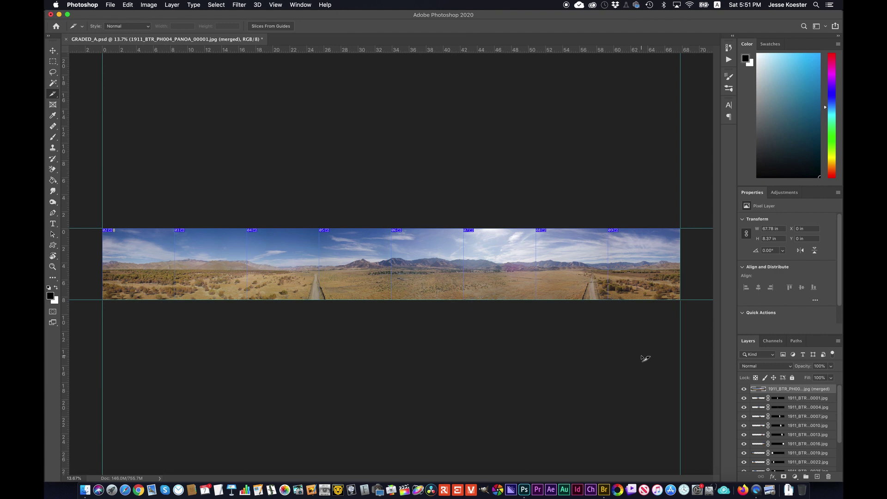
{"action": "key", "text": "super+s"}
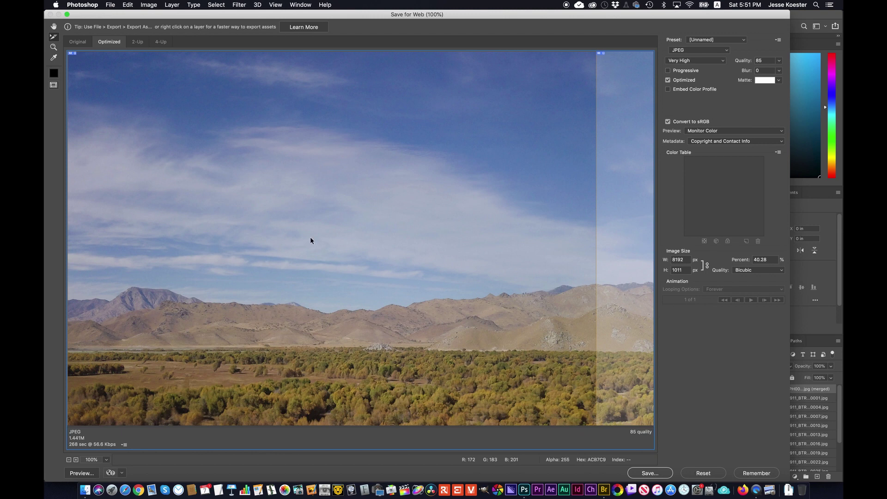
- Scroll the Save for Web preview down and right to inspect the quality-85 JPEG slice seams
{"action": "scroll", "coordinate": [310, 239], "scroll_direction": "down", "scroll_amount": 1, "text": "alt"}
{"action": "scroll", "coordinate": [310, 239], "scroll_direction": "down", "scroll_amount": 5, "text": "alt"}
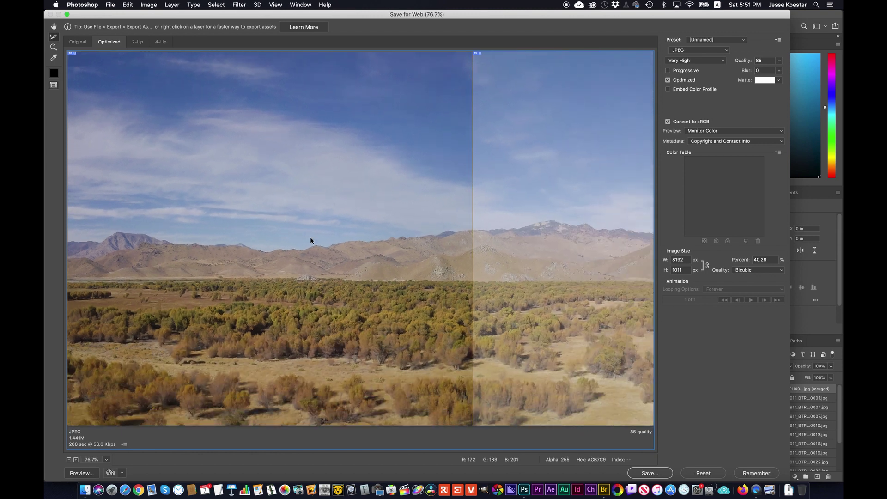
{"action": "scroll", "coordinate": [309, 239], "scroll_direction": "down", "scroll_amount": 2, "text": "alt"}
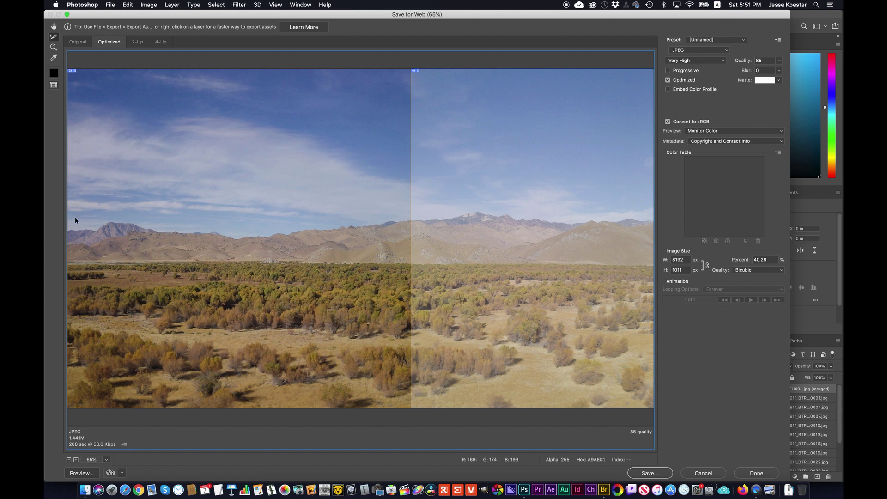
{"action": "scroll", "coordinate": [515, 216], "scroll_direction": "right", "scroll_amount": 5}
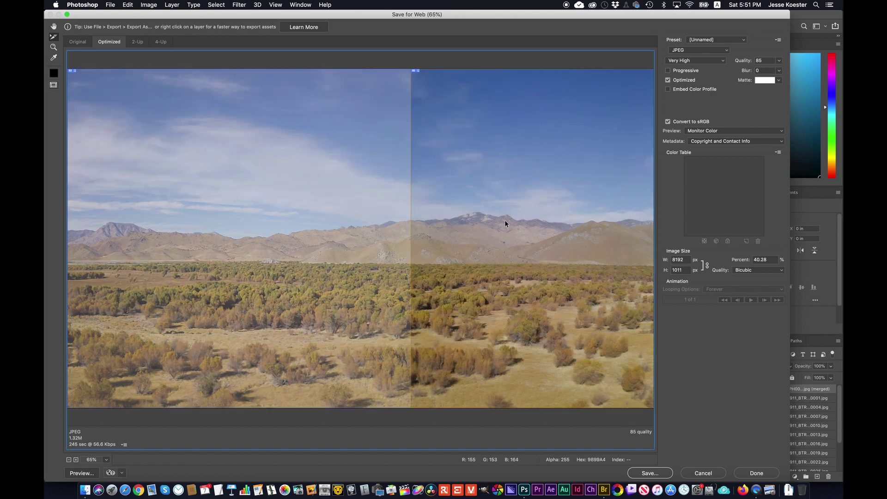
{"action": "scroll", "coordinate": [502, 223], "scroll_direction": "right", "scroll_amount": 5}
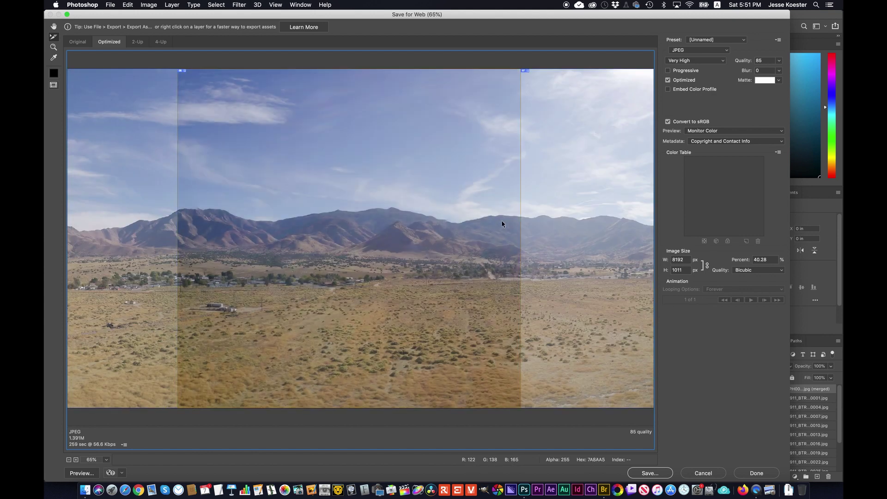
{"action": "scroll", "coordinate": [299, 236], "scroll_direction": "right", "scroll_amount": 5}
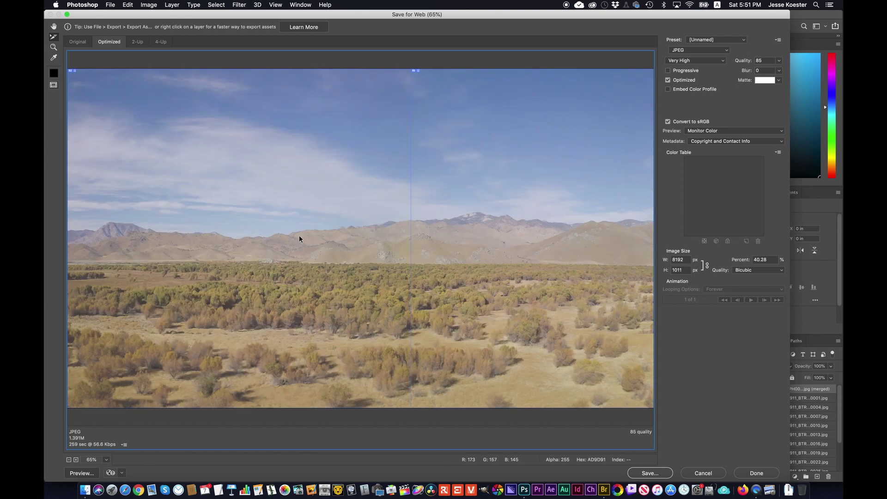
- Choose 2017_ICEBLOCK_WATER_B/DRONE/1911_LAKEISABELLA/STILLS/GRADED_A as the slice export folder
{"action": "left_click", "coordinate": [642, 476]}
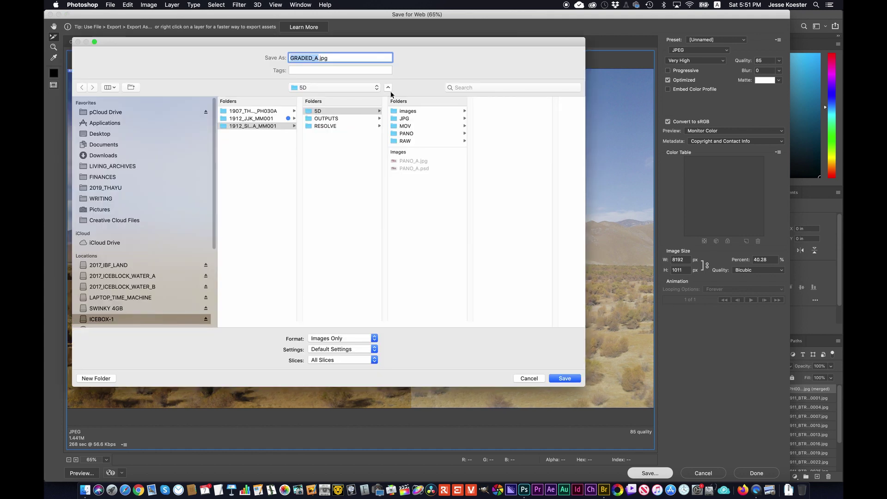
{"action": "left_click", "coordinate": [276, 119]}
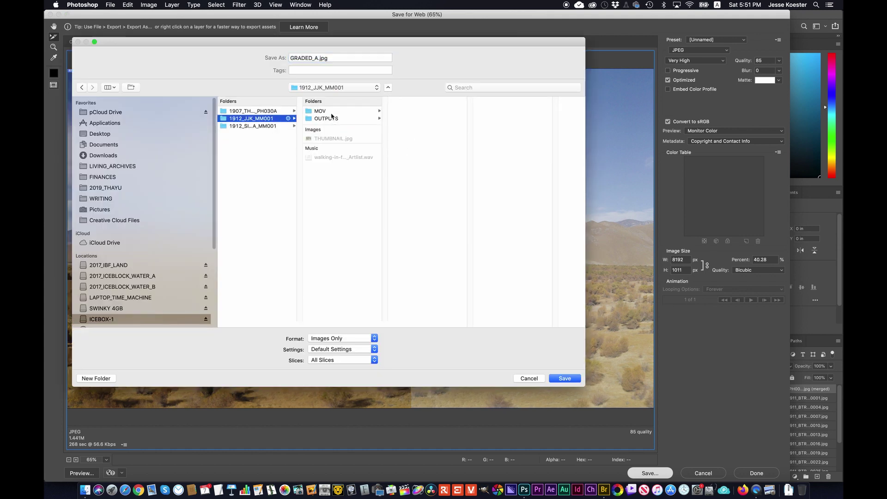
{"action": "left_click", "coordinate": [150, 288]}
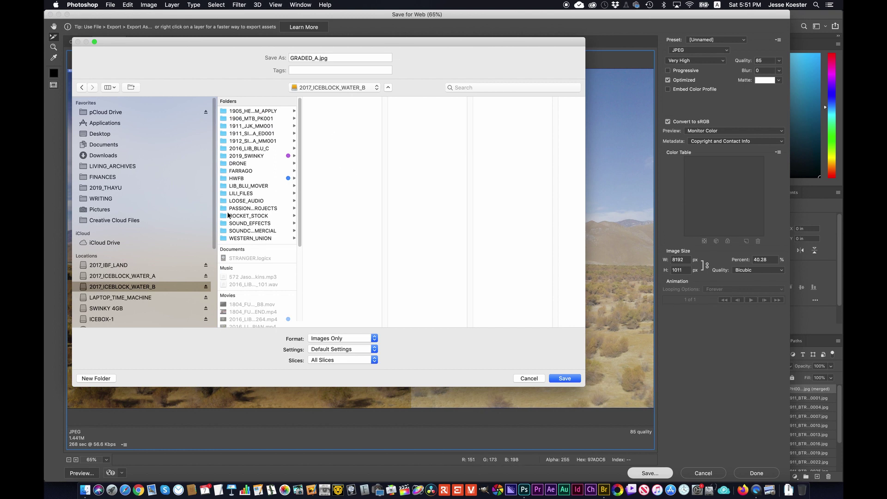
{"action": "left_click", "coordinate": [248, 165]}
{"action": "left_click", "coordinate": [344, 126]}
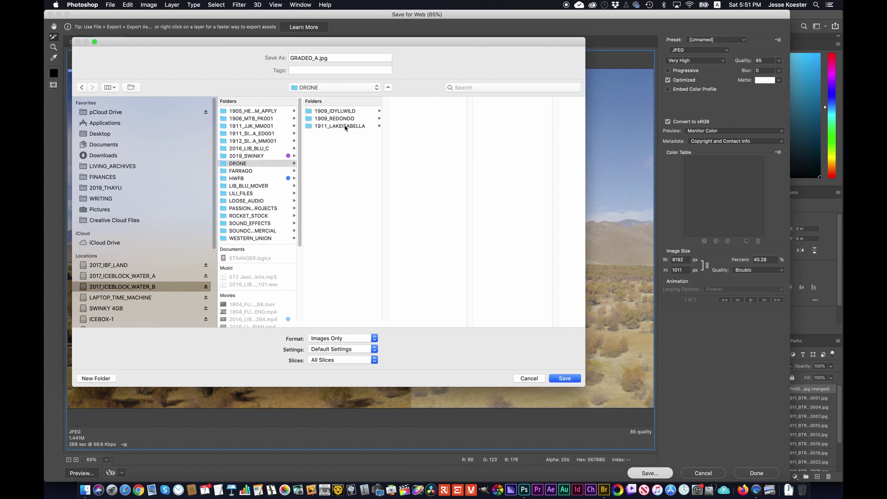
{"action": "left_click", "coordinate": [429, 111]}
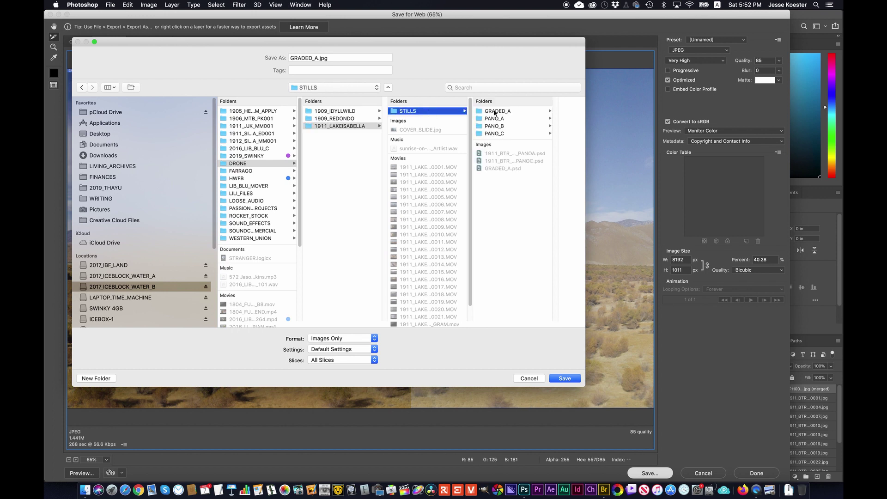
{"action": "left_click", "coordinate": [493, 111]}
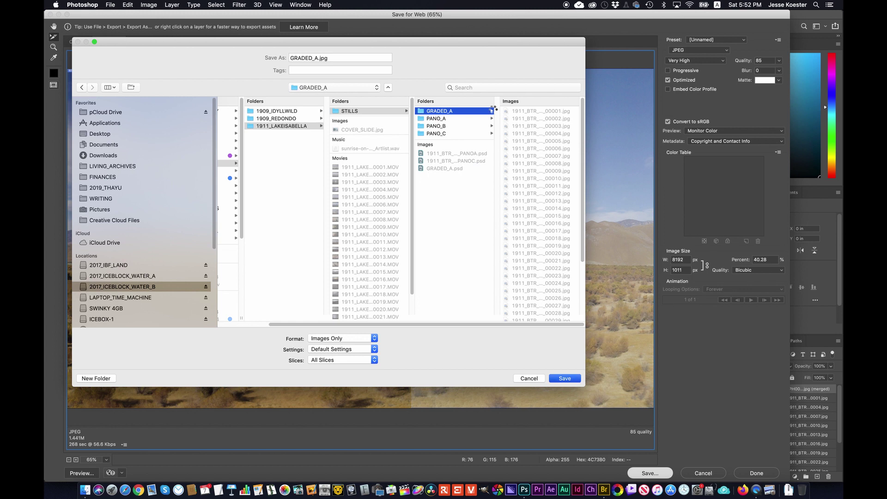
- Export the slices as GRADED_A.jpg there and save the Photoshop document
{"action": "key", "text": "Return"}
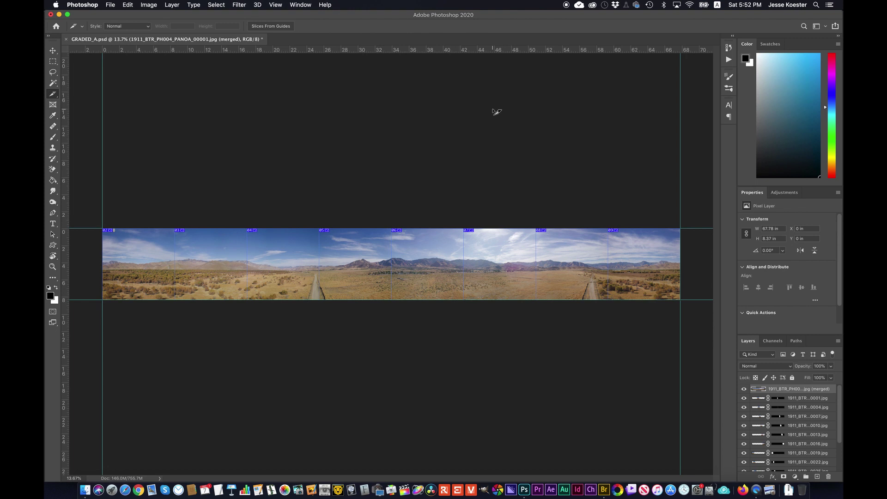
{"action": "key", "text": "super+s"}
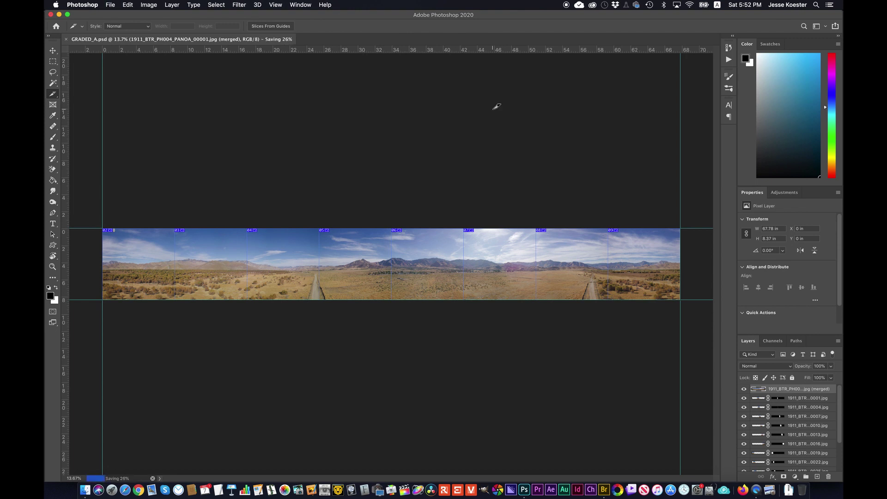
{"action": "key", "text": "super+Tab"}
{"action": "key", "text": "super+Tab"}
{"action": "key", "text": "super+Tab"}
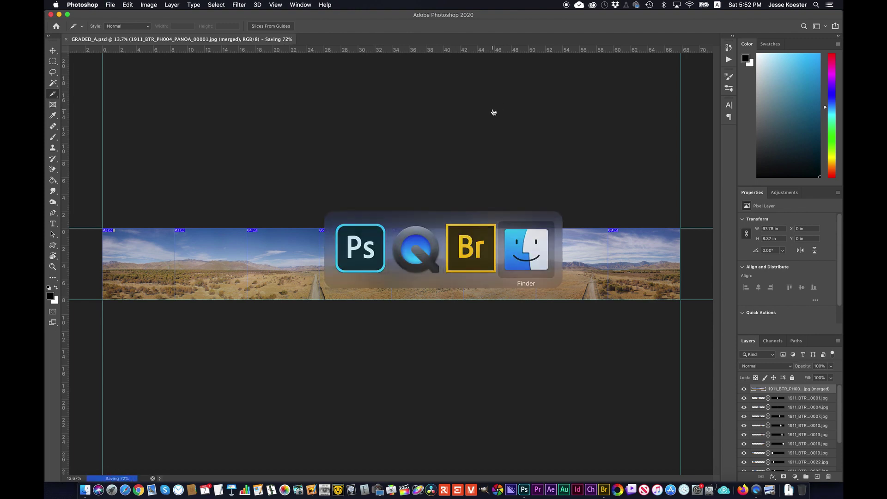
- Navigate in Finder through GRADED to the GRADED_A/images folder
{"action": "left_click", "coordinate": [320, 151]}
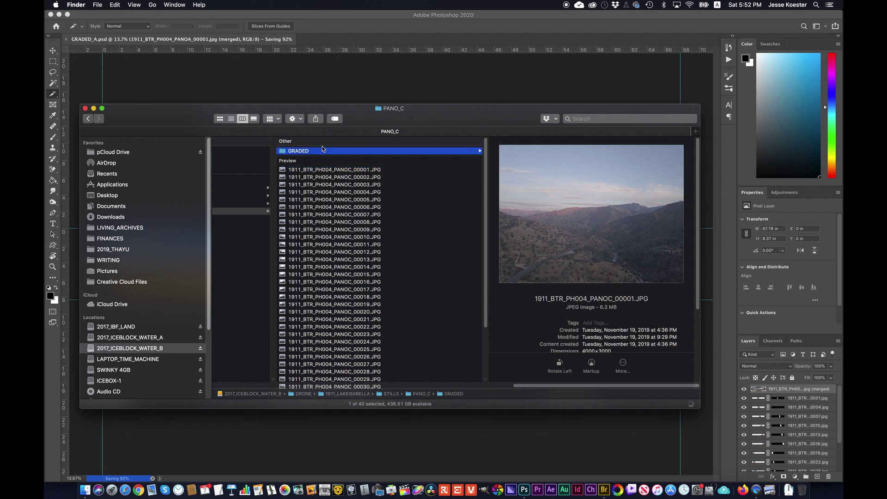
{"action": "scroll", "coordinate": [600, 236], "scroll_direction": "down", "scroll_amount": 3}
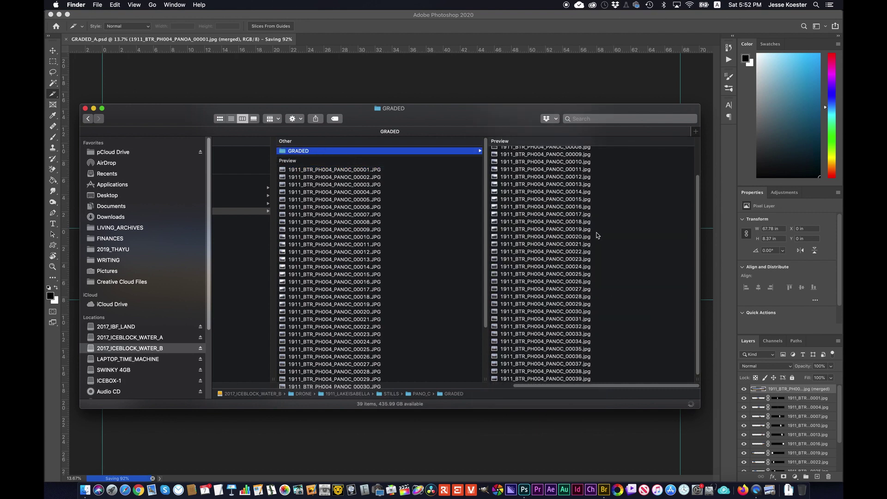
{"action": "scroll", "coordinate": [596, 235], "scroll_direction": "left", "scroll_amount": 5}
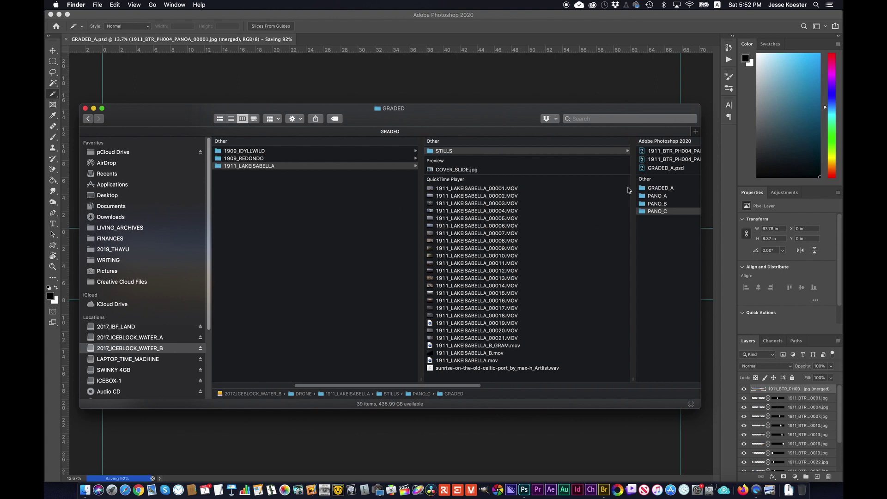
{"action": "left_click", "coordinate": [647, 188]}
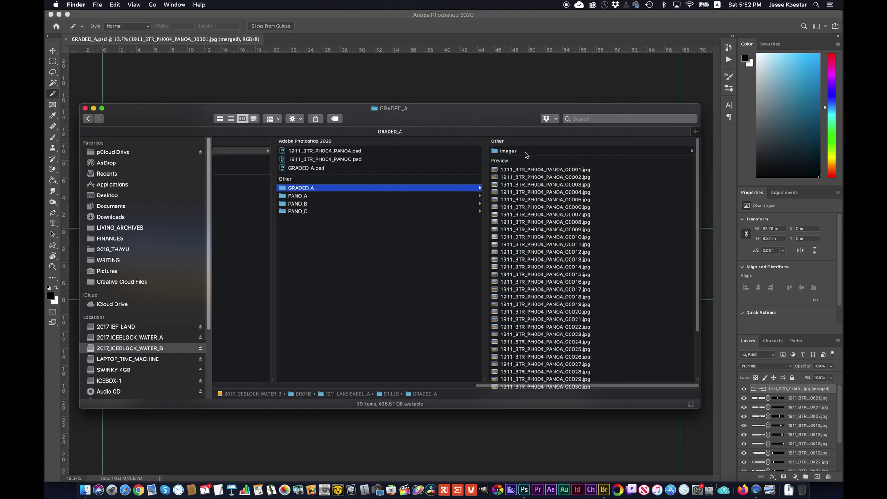
{"action": "scroll", "coordinate": [516, 221], "scroll_direction": "down", "scroll_amount": 3}
{"action": "scroll", "coordinate": [516, 220], "scroll_direction": "up", "scroll_amount": 3}
{"action": "left_click", "coordinate": [505, 151]}
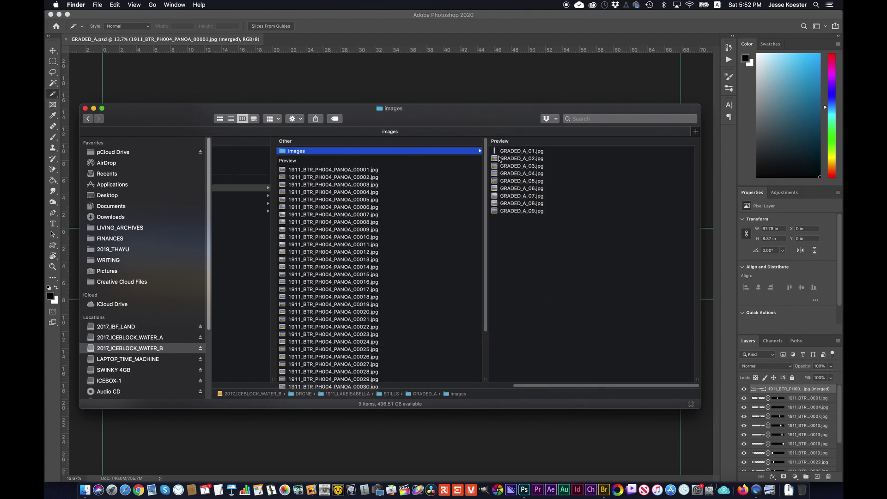
- Quick Look the 1×2510 sliver GRADED_A_01.jpg, then open its context menu
{"action": "left_click", "coordinate": [532, 153]}
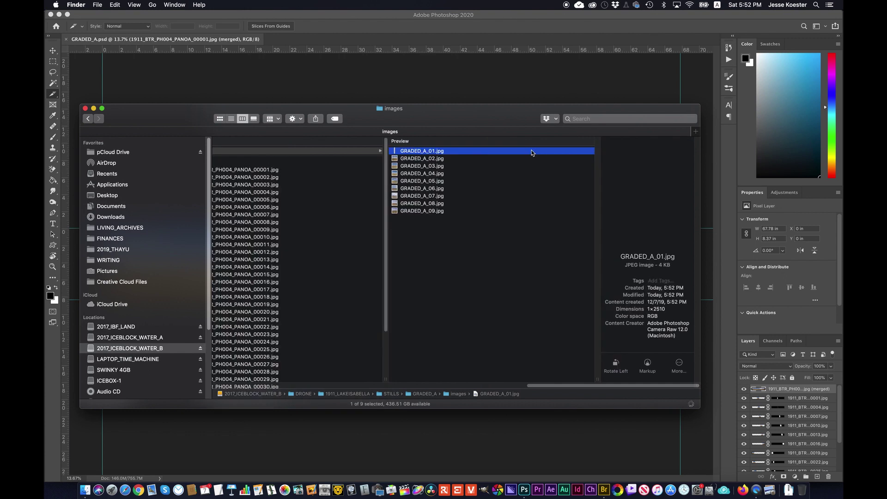
{"action": "key", "text": "space"}
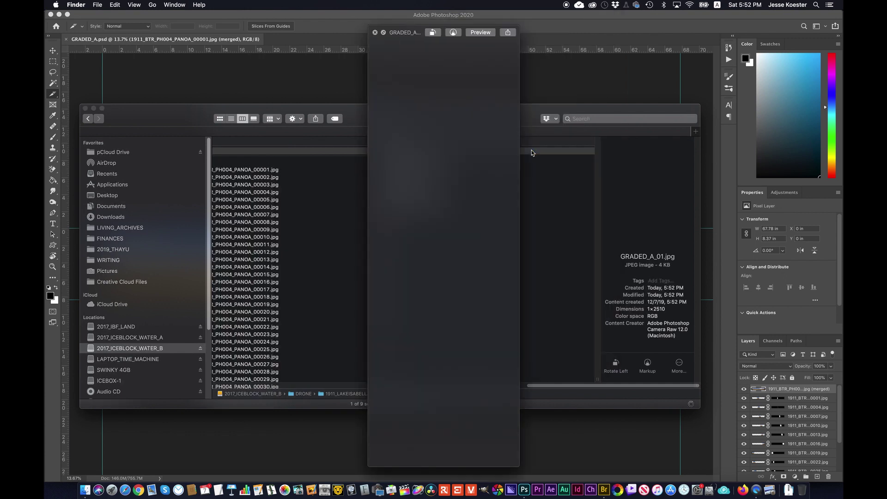
{"action": "key", "text": "space"}
{"action": "left_click", "coordinate": [421, 152]}
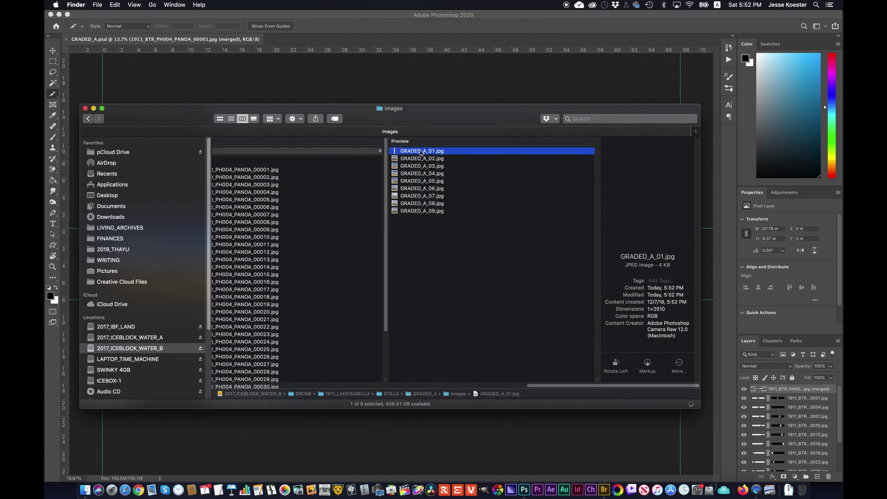
{"action": "right_click", "coordinate": [420, 153]}
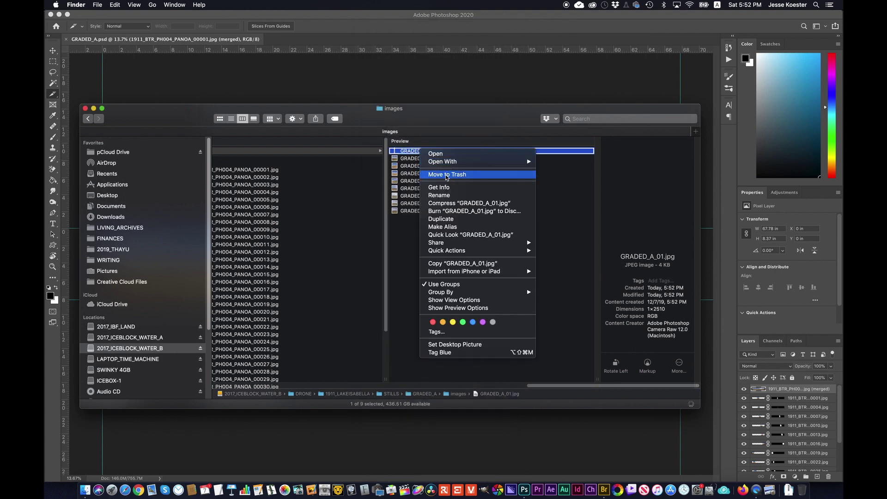
- Move GRADED_A_01.jpg to the Trash and Quick Look GRADED_A_02.jpg
{"action": "left_click", "coordinate": [446, 176]}
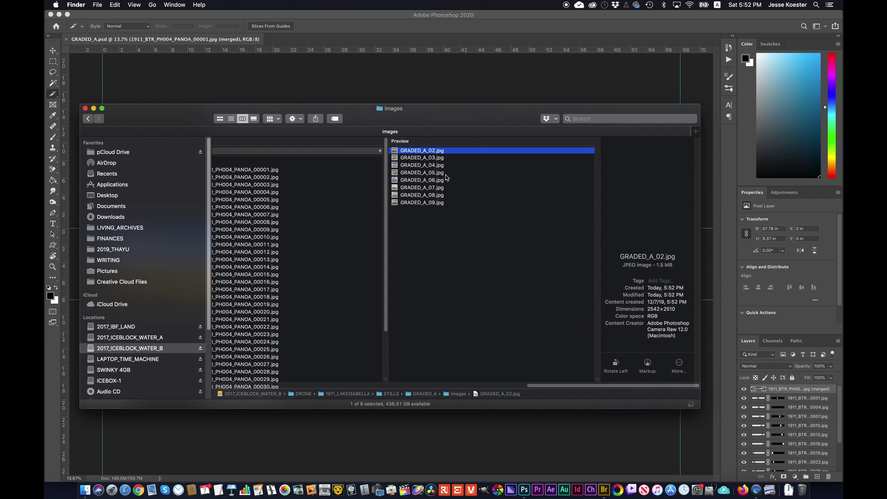
{"action": "key", "text": "space"}
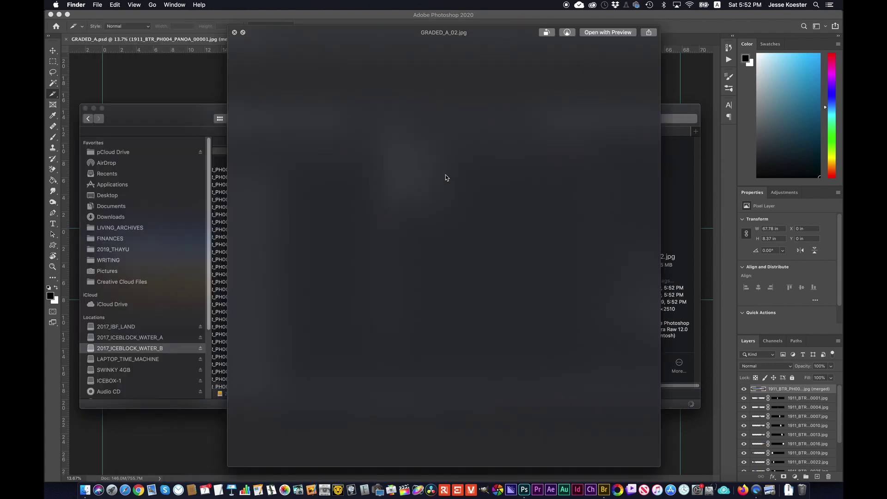
{"action": "key", "text": "space"}
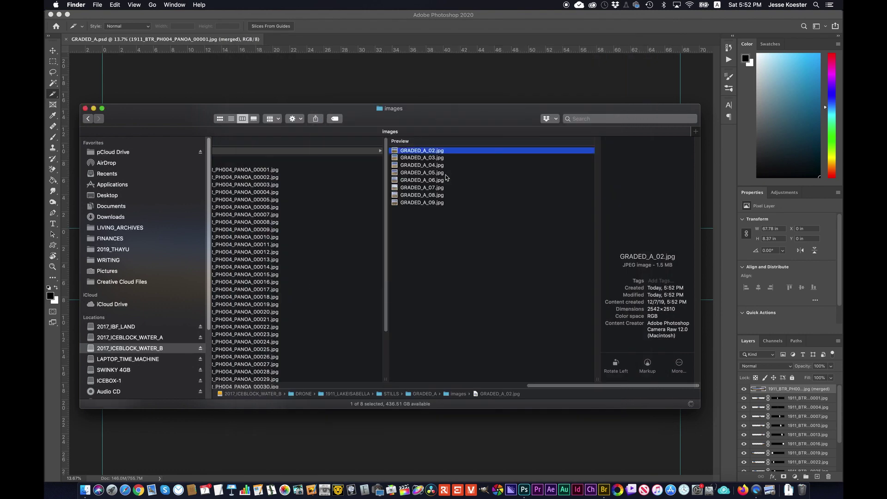
{"action": "key", "text": "Down"}
{"action": "key", "text": "Up"}
{"action": "key", "text": "space"}
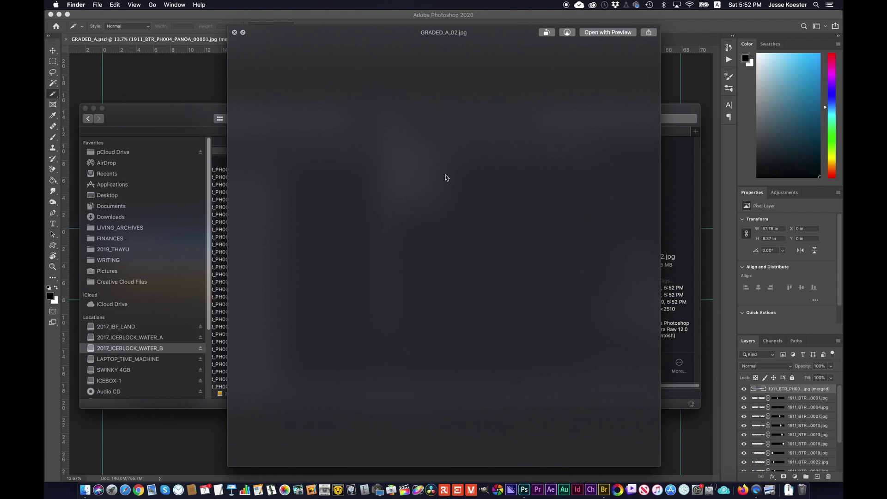
- Switch between Photoshop and Bridge, then reselect and preview GRADED_A_02.jpg again
{"action": "key", "text": "super+Tab"}
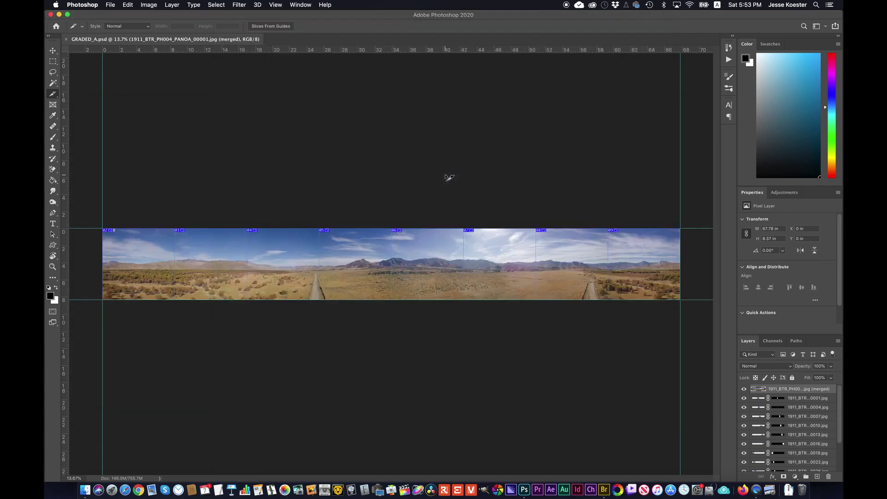
{"action": "key", "text": "super+k"}
{"action": "key", "text": "super+Tab"}
{"action": "key", "text": "super+Tab"}
{"action": "key", "text": "super+Tab"}
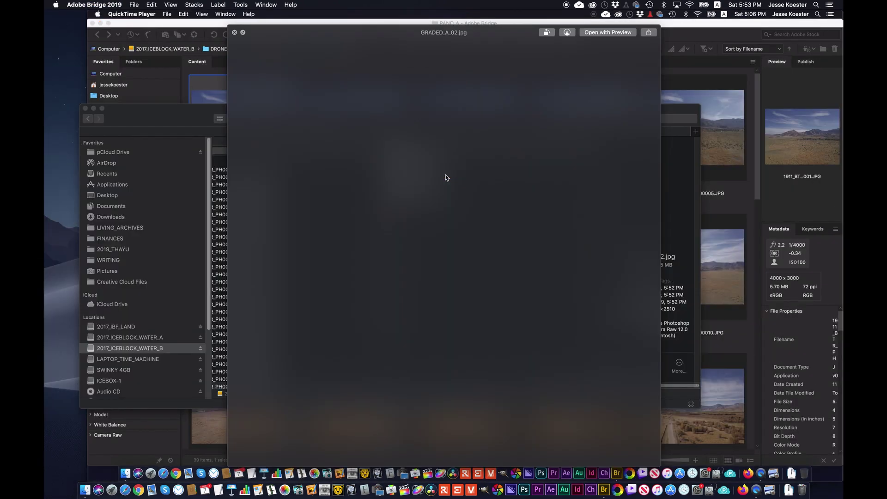
{"action": "key", "text": "space"}
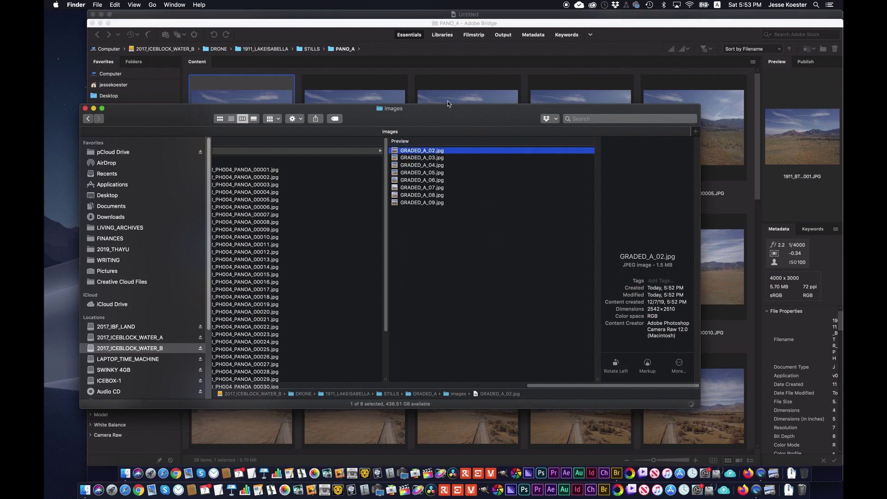
{"action": "key", "text": "Left"}
{"action": "left_click", "coordinate": [463, 150]}
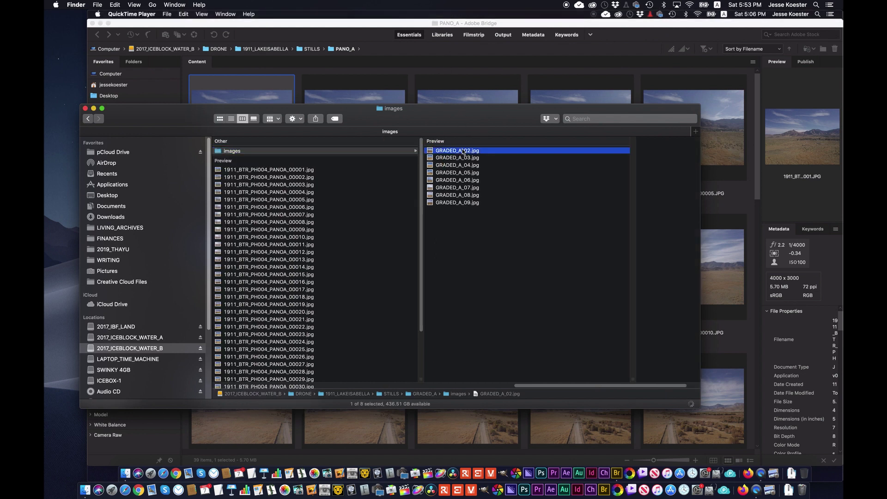
{"action": "key", "text": "space"}
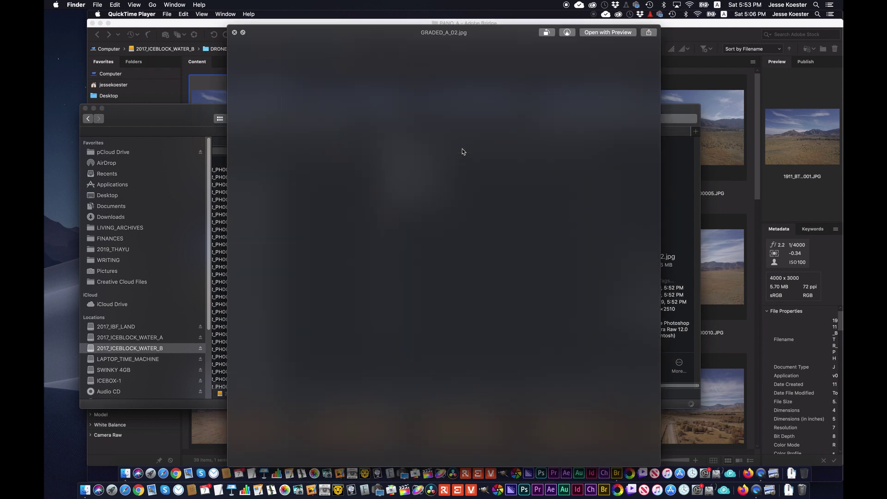
- Open GRADED_A_02.jpg, GRADED_A_03.jpg and GRADED_A_06.jpg in Preview in turn, leaving _06 open
{"action": "key", "text": "space"}
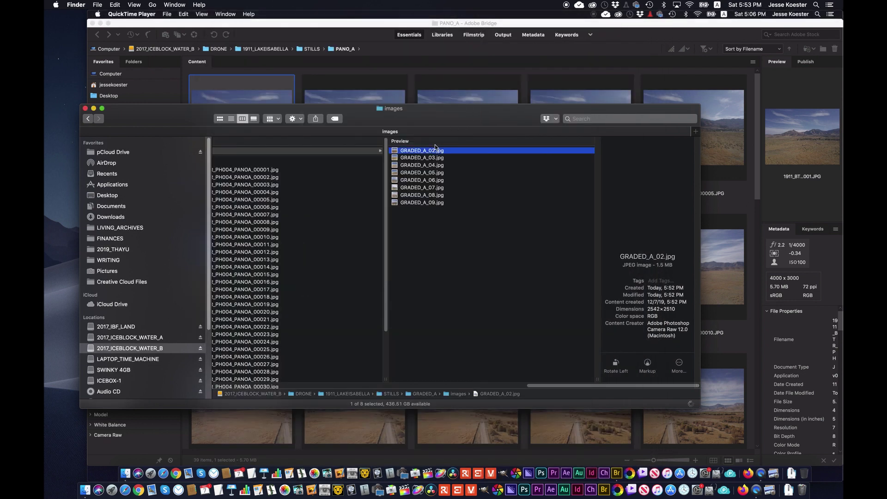
{"action": "double_click", "coordinate": [436, 148]}
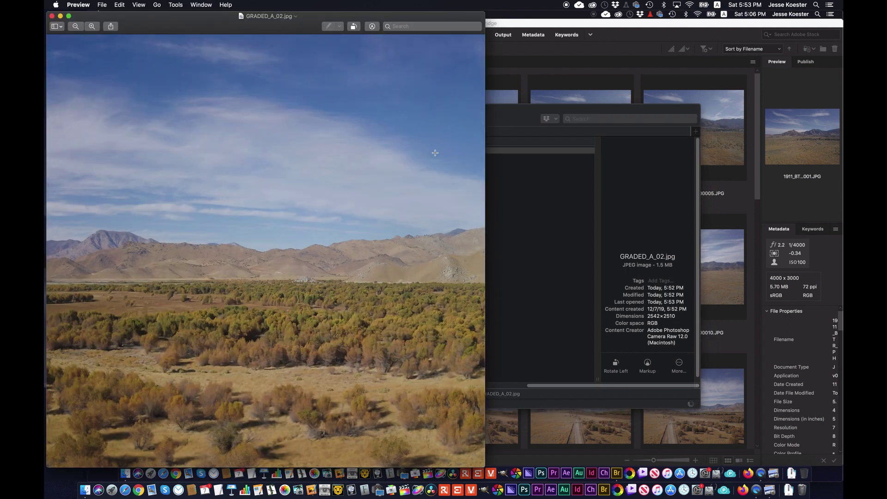
{"action": "key", "text": "cmd+q"}
{"action": "left_click", "coordinate": [437, 158]}
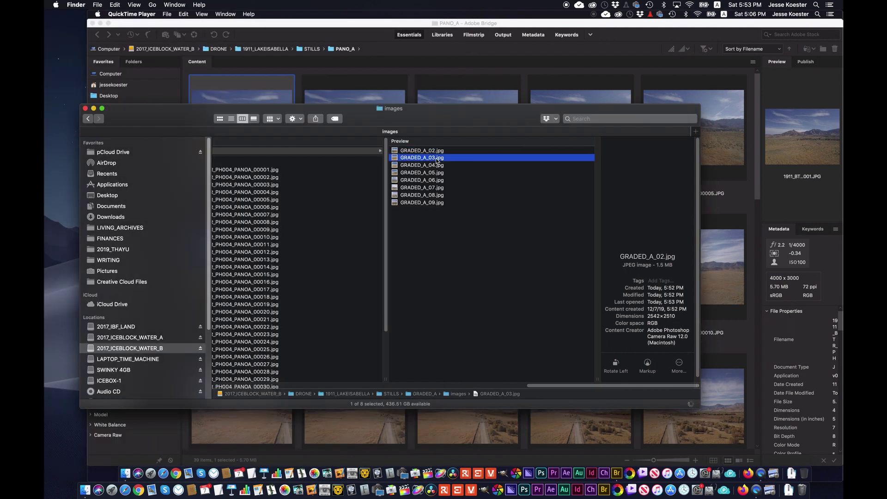
{"action": "double_click", "coordinate": [437, 158]}
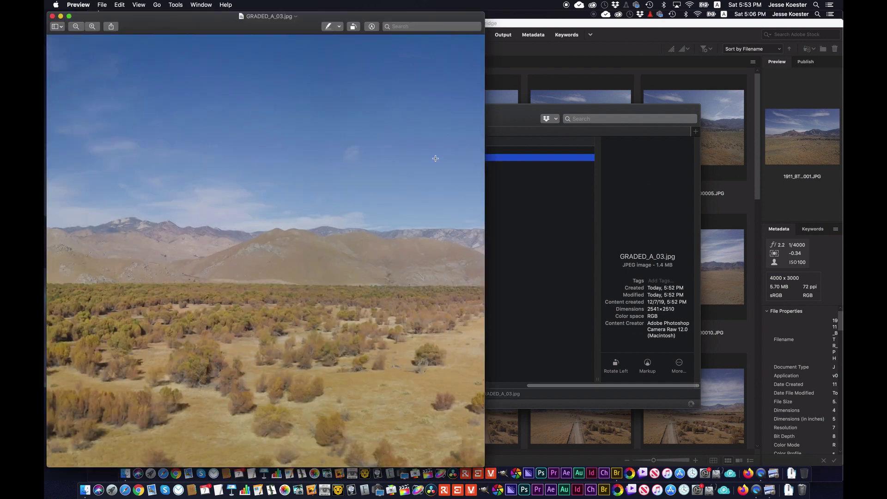
{"action": "key", "text": "super+q"}
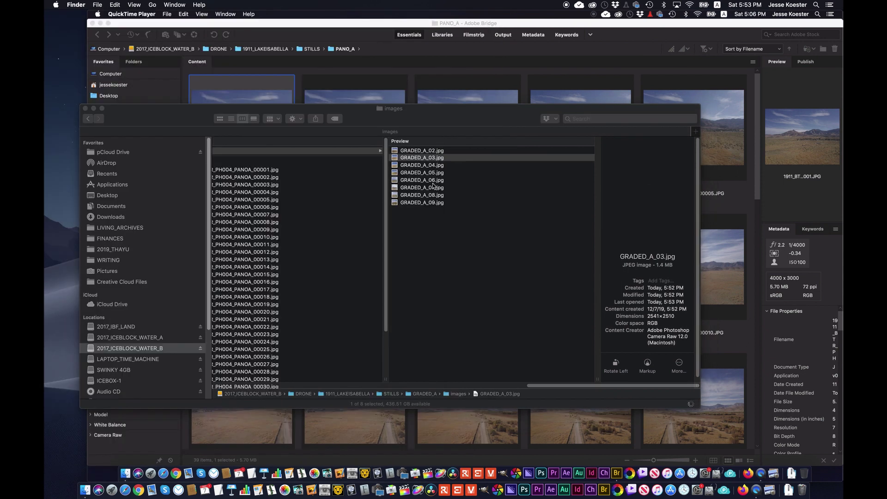
{"action": "left_click", "coordinate": [433, 182]}
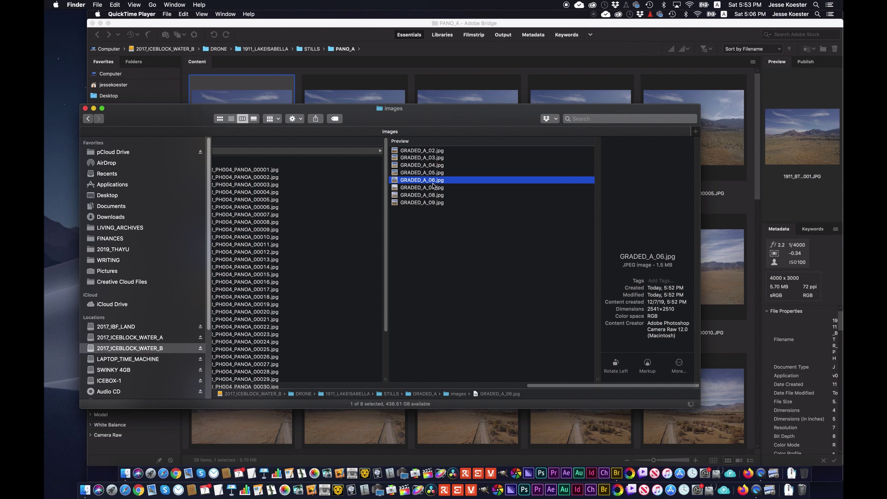
{"action": "double_click", "coordinate": [434, 183]}
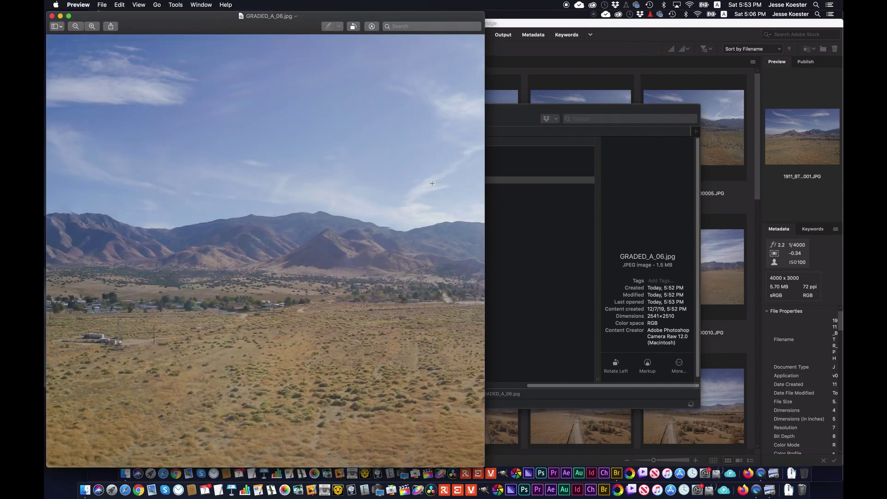
- Close GRADED_A_06.jpg and browse the Instagram new-post photo library
{"action": "key", "text": "super+w"}
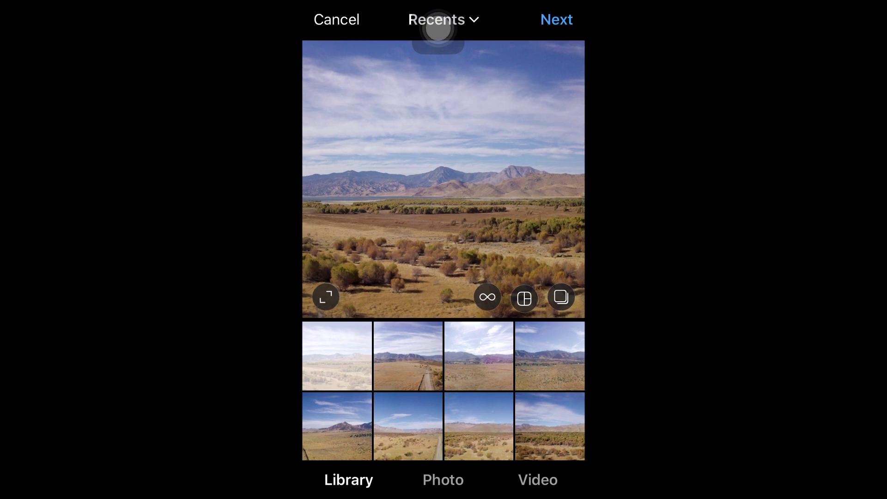
{"action": "scroll", "coordinate": [444, 392], "scroll_direction": "down", "scroll_amount": 2}
{"action": "scroll", "coordinate": [444, 391], "scroll_direction": "up", "scroll_amount": 2}
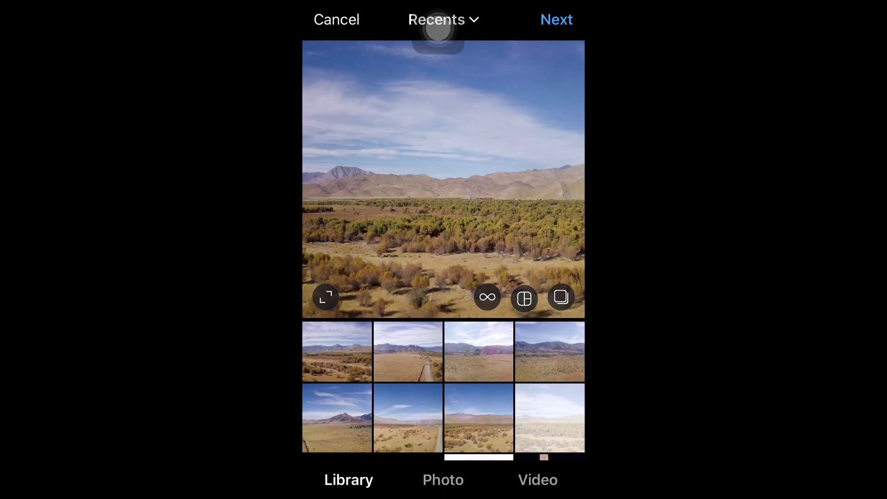
- Enable multi-select and pick the eight panorama slices in order, numbered 1 through 8
{"action": "left_click", "coordinate": [561, 297]}
{"action": "left_click", "coordinate": [550, 418]}
{"action": "left_click", "coordinate": [479, 419]}
{"action": "left_click", "coordinate": [408, 418]}
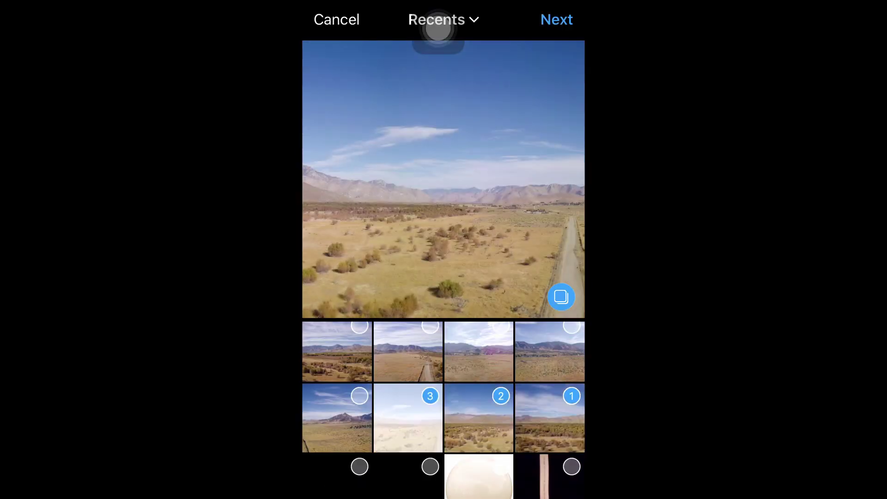
{"action": "left_click", "coordinate": [338, 418]}
{"action": "left_click", "coordinate": [550, 351]}
{"action": "left_click", "coordinate": [479, 351]}
{"action": "left_click", "coordinate": [408, 352]}
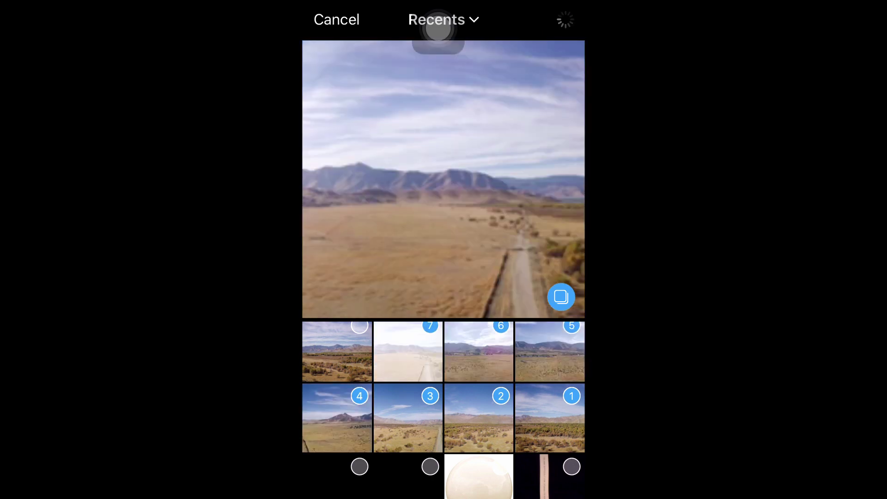
{"action": "left_click", "coordinate": [338, 352]}
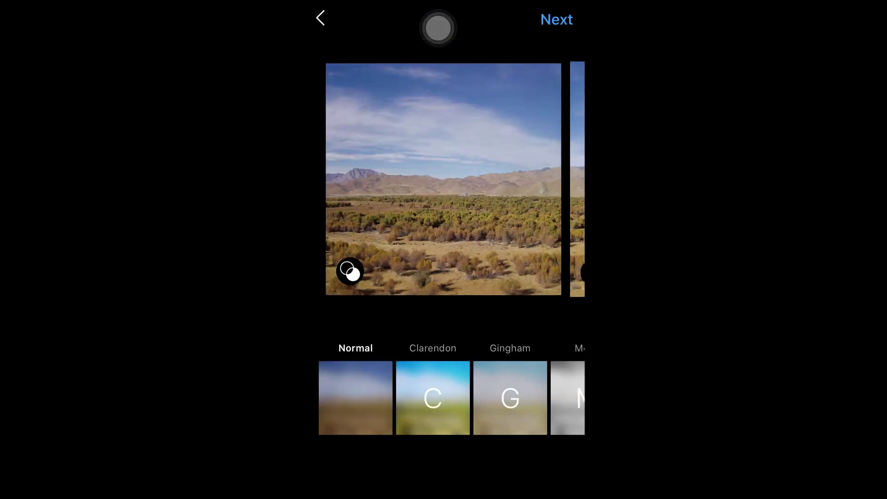
- Swipe through the carousel preview to check all eight slices on the Normal filter
{"action": "scroll", "coordinate": [443, 179], "scroll_direction": "right", "scroll_amount": 5}
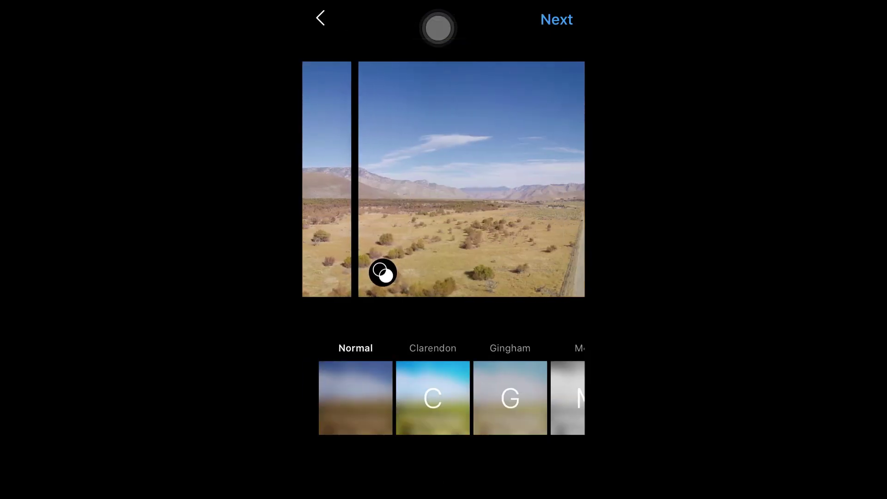
{"action": "scroll", "coordinate": [444, 179], "scroll_direction": "right", "scroll_amount": 5}
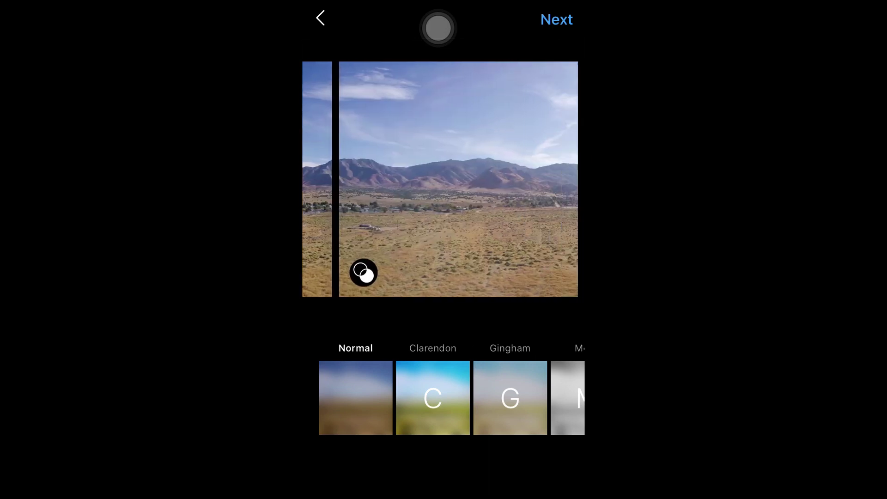
{"action": "scroll", "coordinate": [443, 180], "scroll_direction": "right", "scroll_amount": 5}
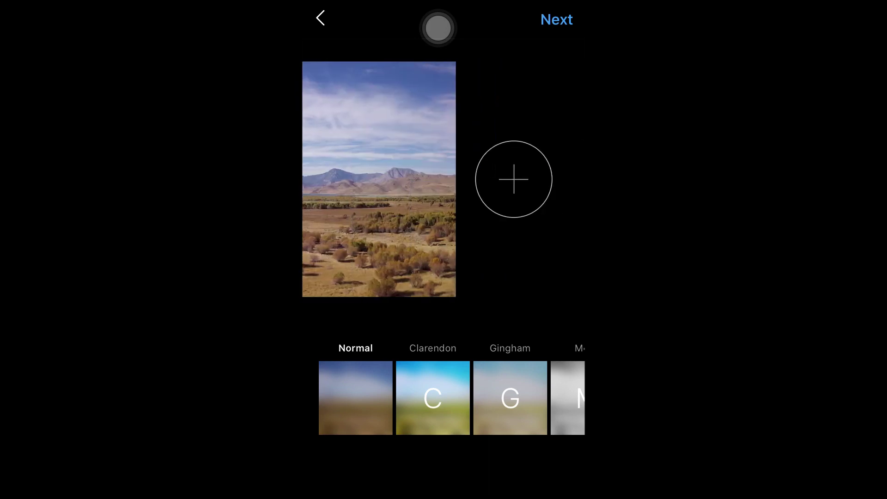